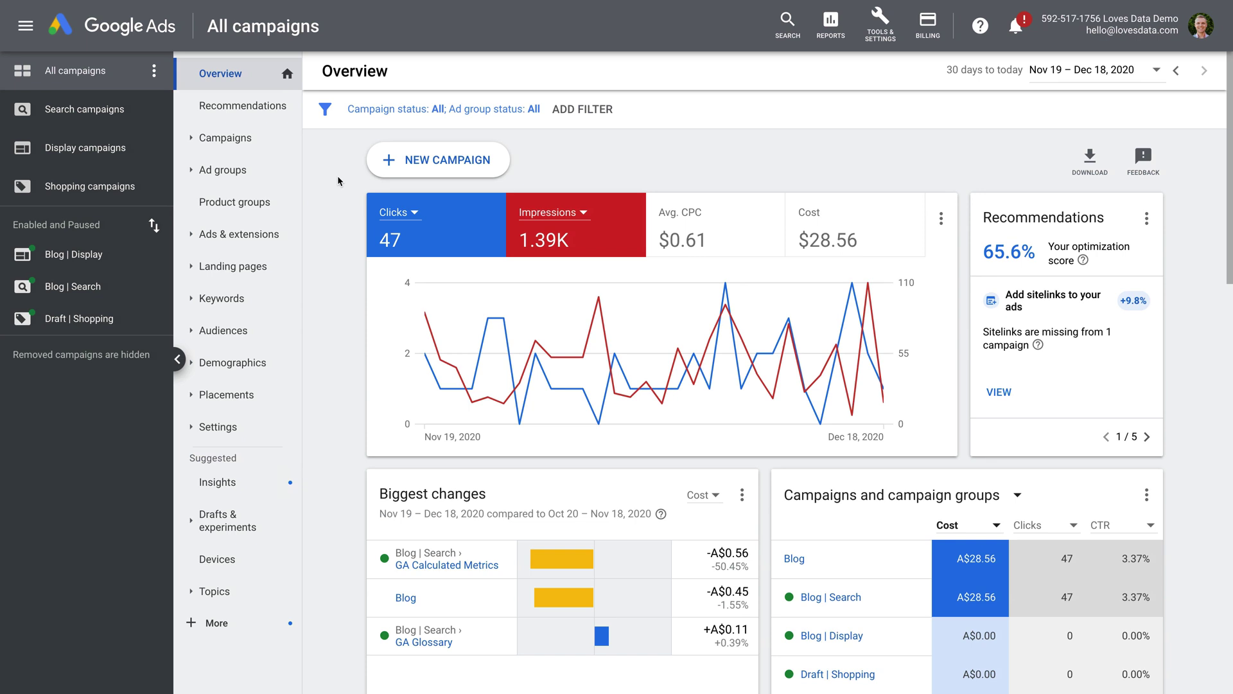
- Open the ads list of the GA Calculated Metrics ad group in the Blog | Search campaign
{"action": "left_click", "coordinate": [100, 295]}
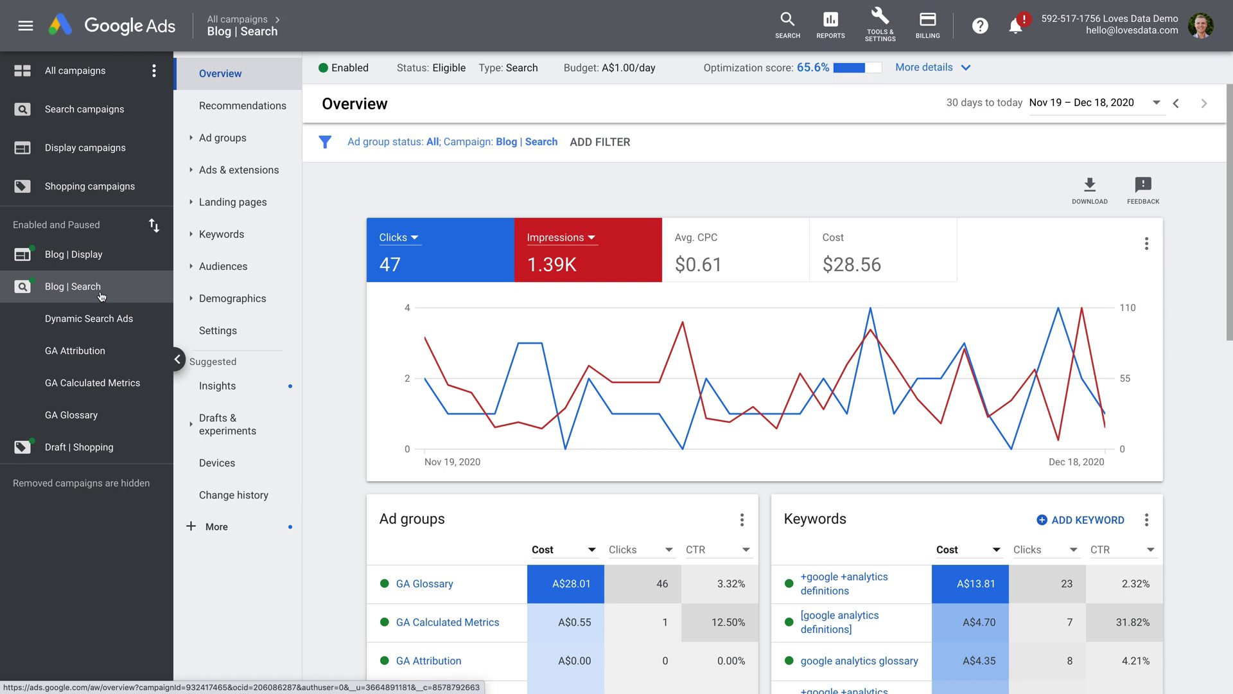
{"action": "left_click", "coordinate": [153, 386]}
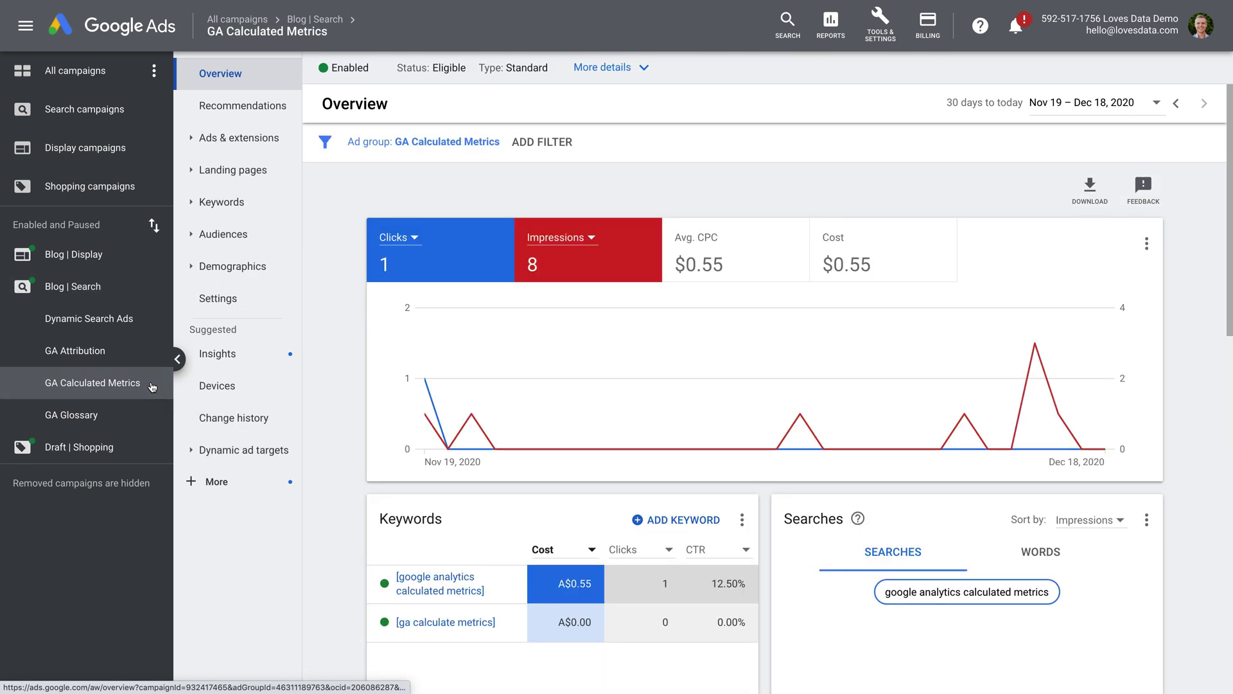
{"action": "left_click", "coordinate": [254, 142]}
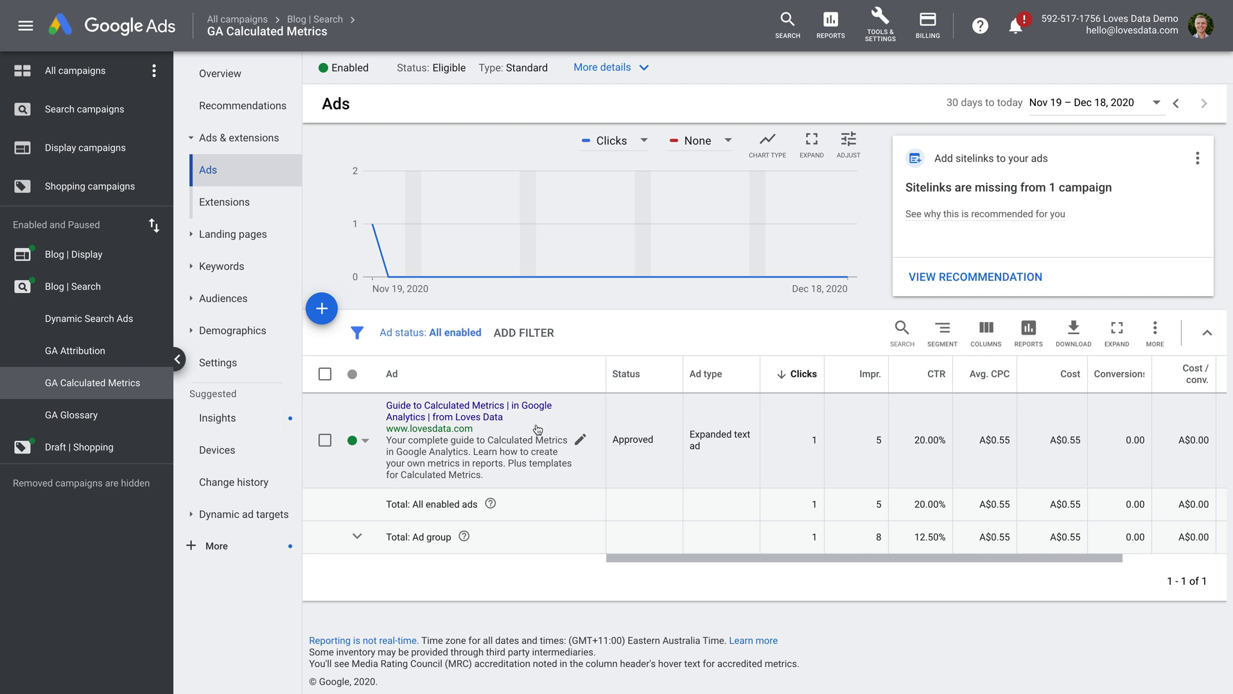
{"action": "left_click", "coordinate": [323, 309]}
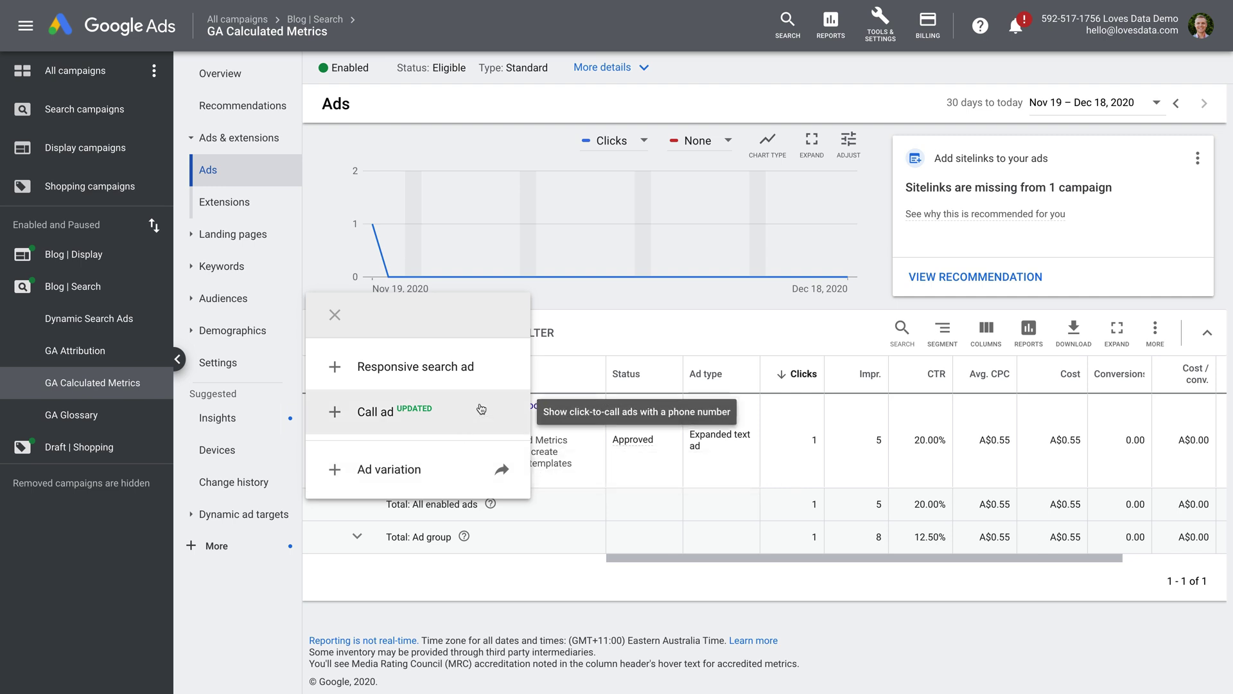
{"action": "left_click", "coordinate": [490, 373]}
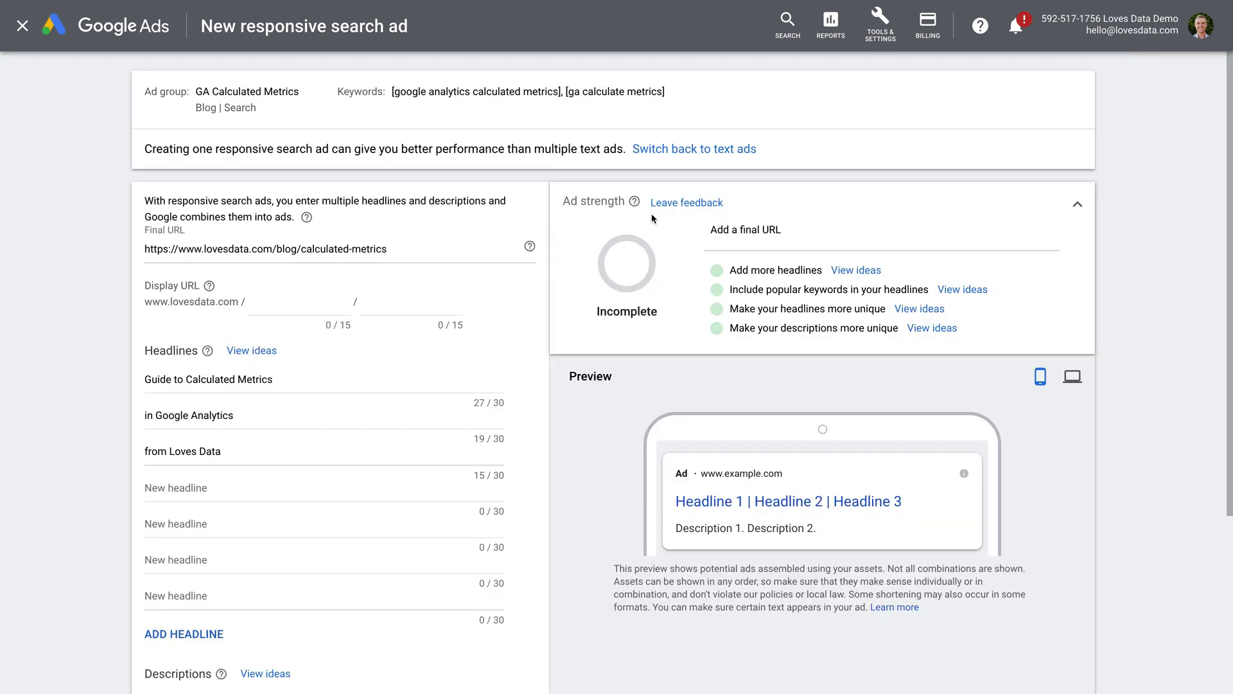
{"action": "left_click", "coordinate": [724, 151]}
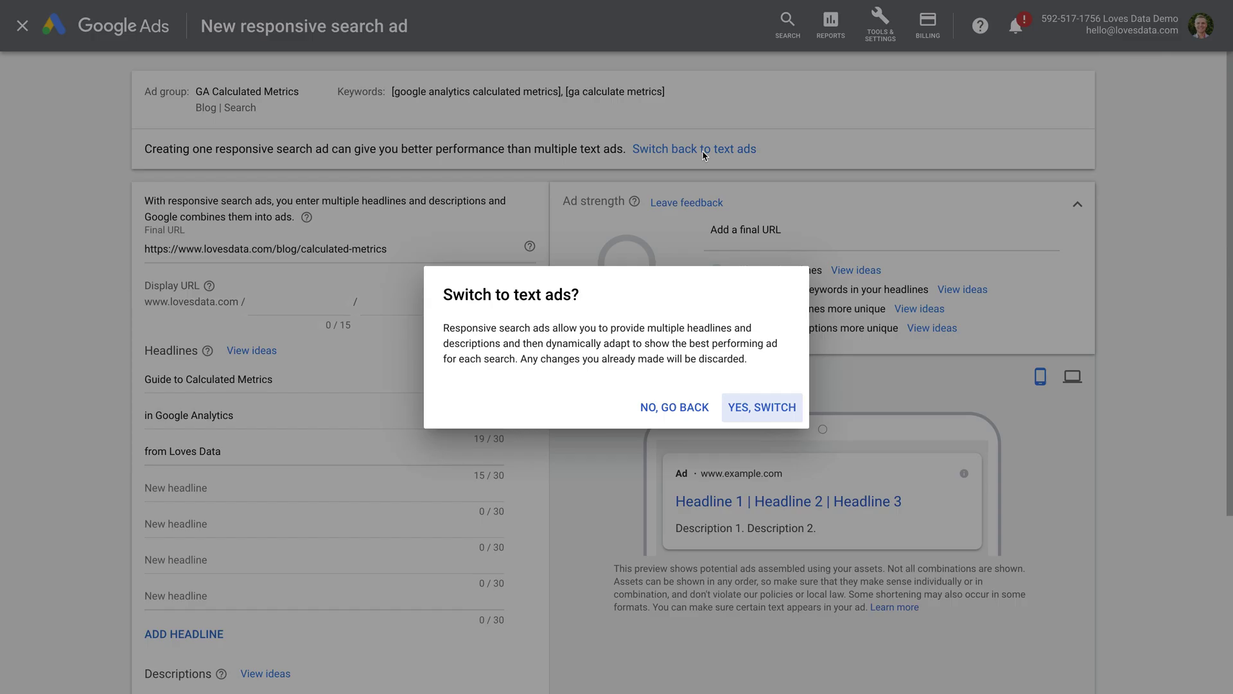
{"action": "left_click", "coordinate": [760, 404]}
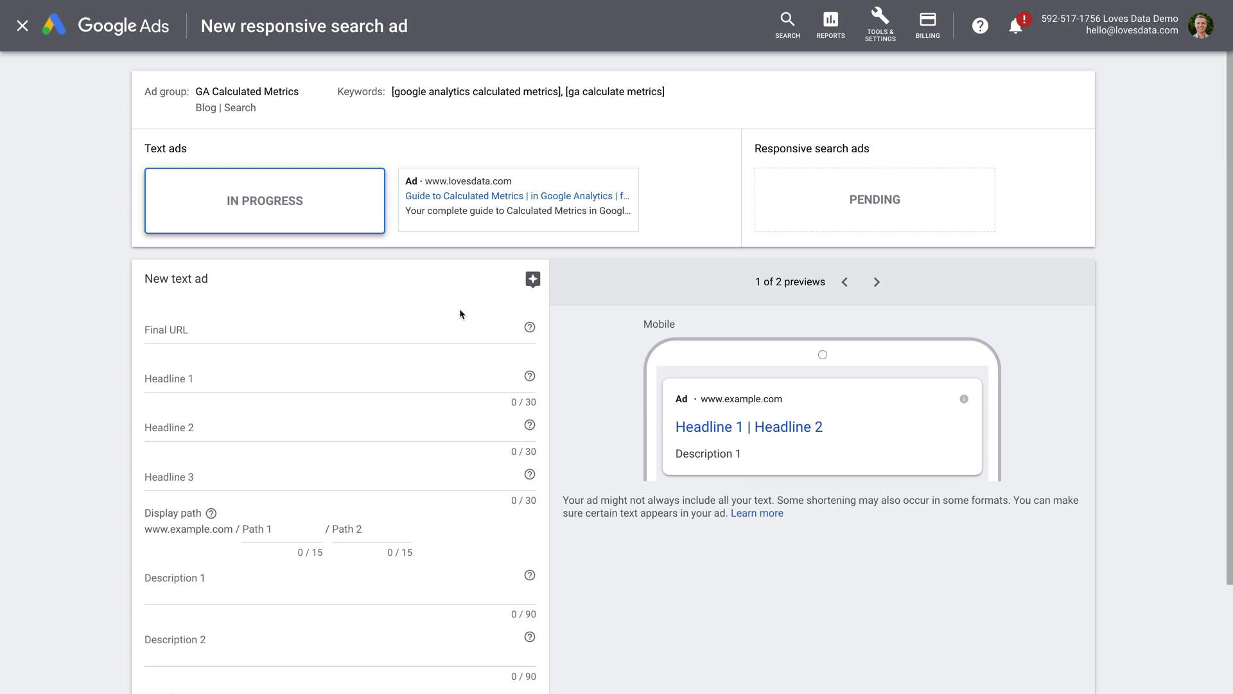
{"action": "left_click", "coordinate": [21, 26]}
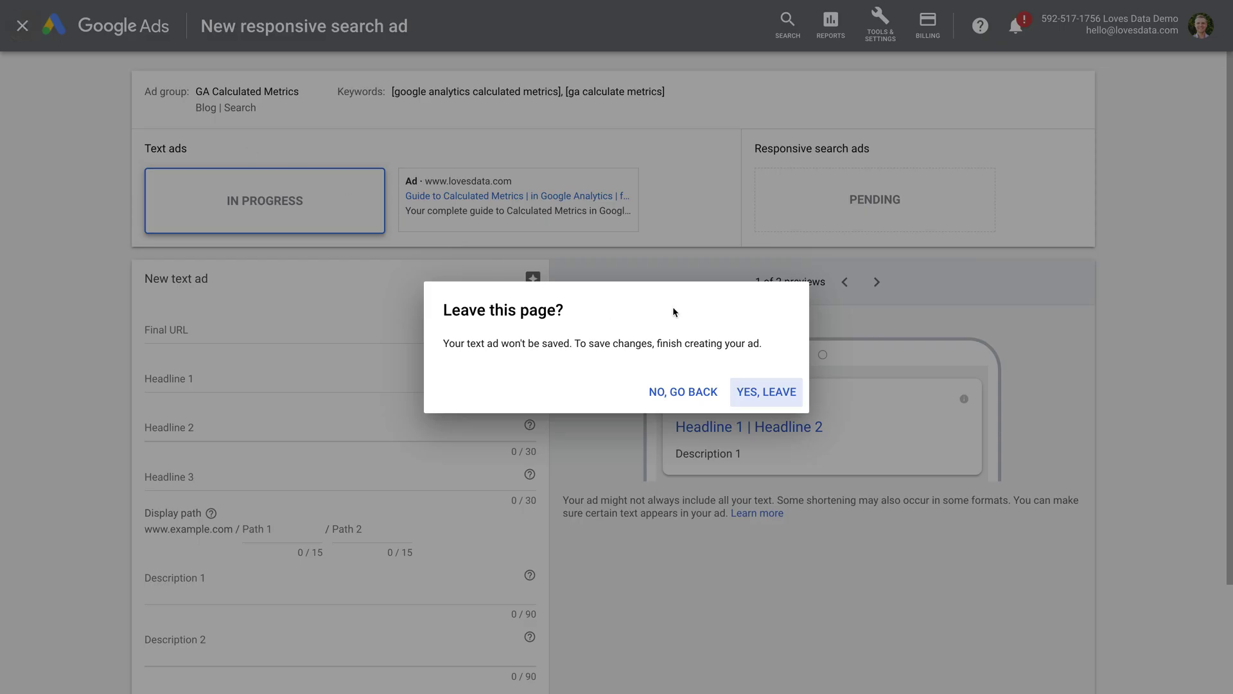
{"action": "left_click", "coordinate": [770, 389]}
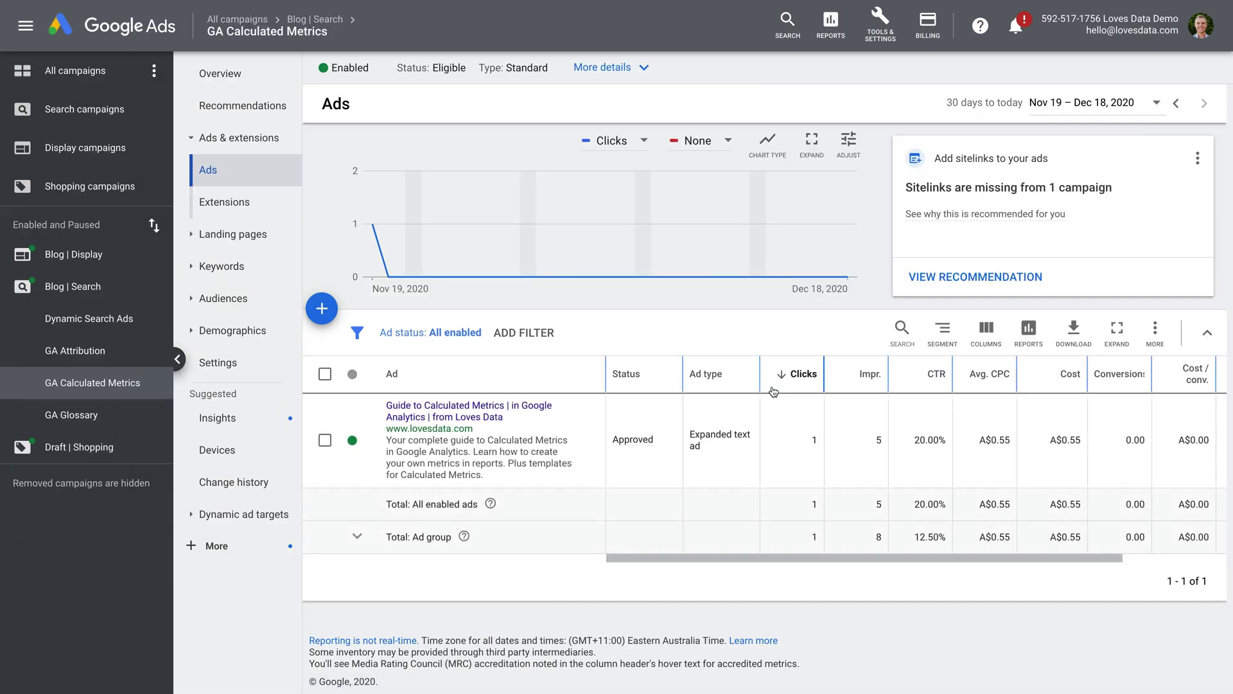
- Create a new responsive search ad in this ad group and add one extra headline field and two description fields
{"action": "left_click", "coordinate": [322, 308]}
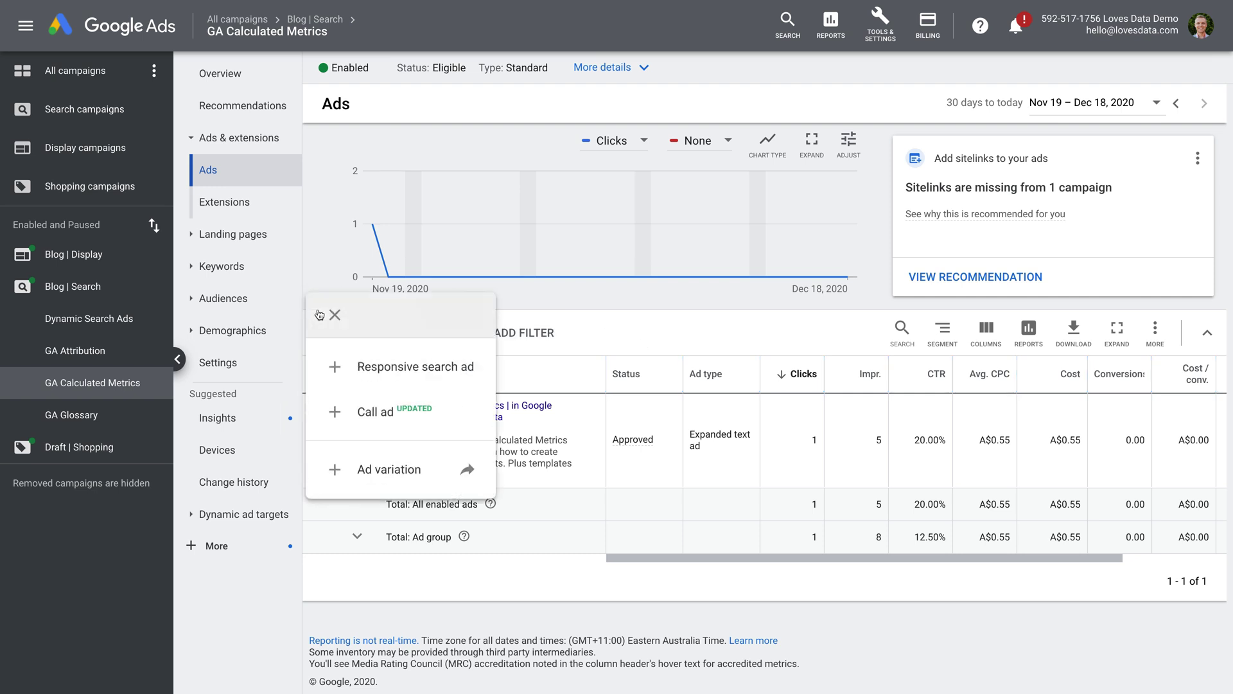
{"action": "left_click", "coordinate": [487, 372]}
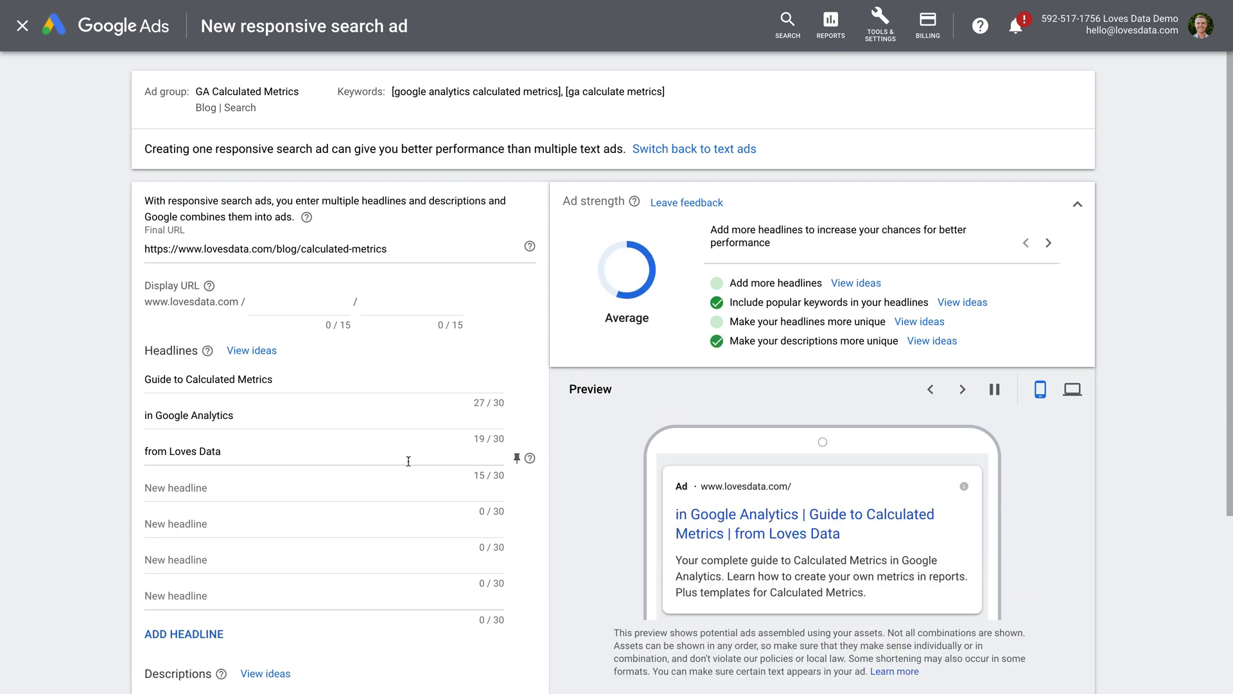
{"action": "scroll", "coordinate": [394, 468], "scroll_direction": "down", "scroll_amount": 2}
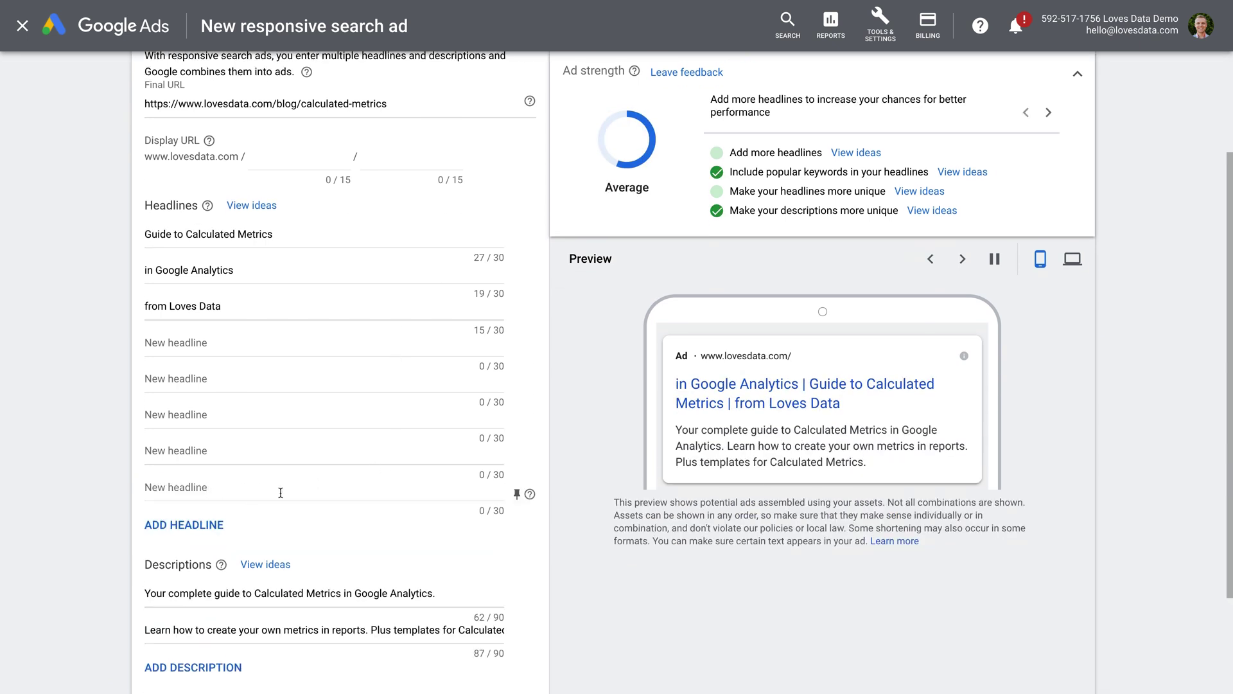
{"action": "scroll", "coordinate": [530, 536], "scroll_direction": "down", "scroll_amount": 2}
{"action": "left_click", "coordinate": [206, 563]}
{"action": "left_click", "coordinate": [205, 602]}
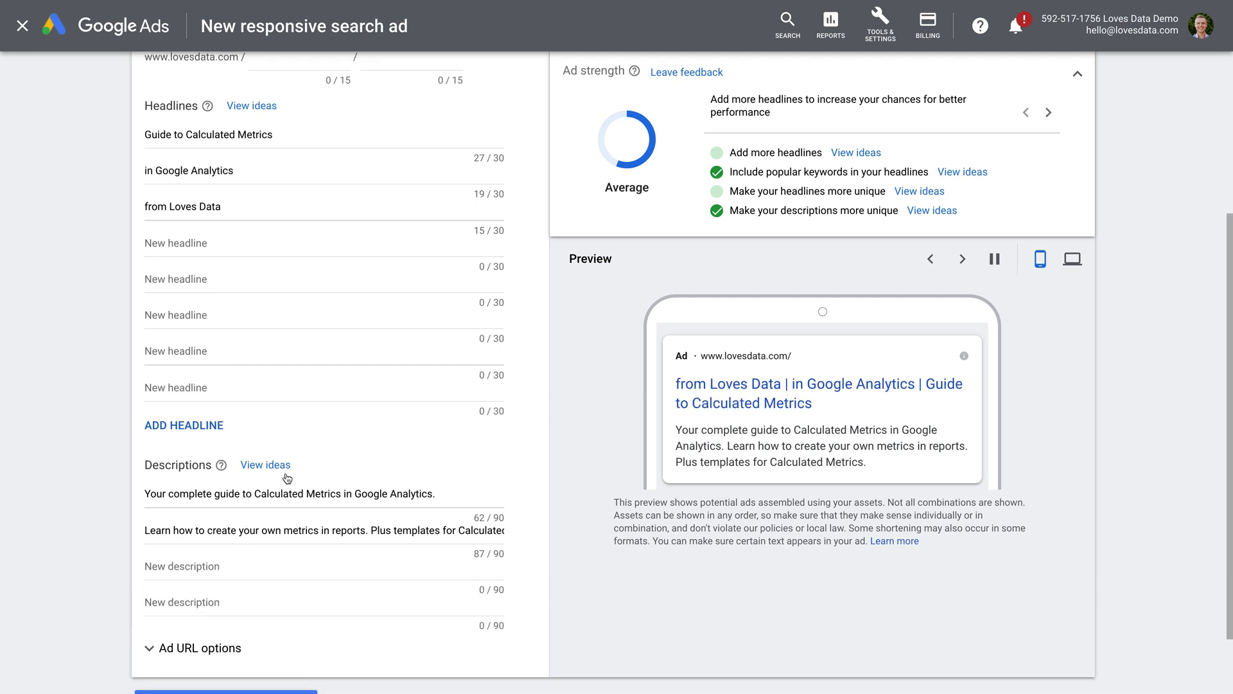
- Change the second headline to 'Google Analytics Metrics'
{"action": "scroll", "coordinate": [279, 468], "scroll_direction": "up", "scroll_amount": 2}
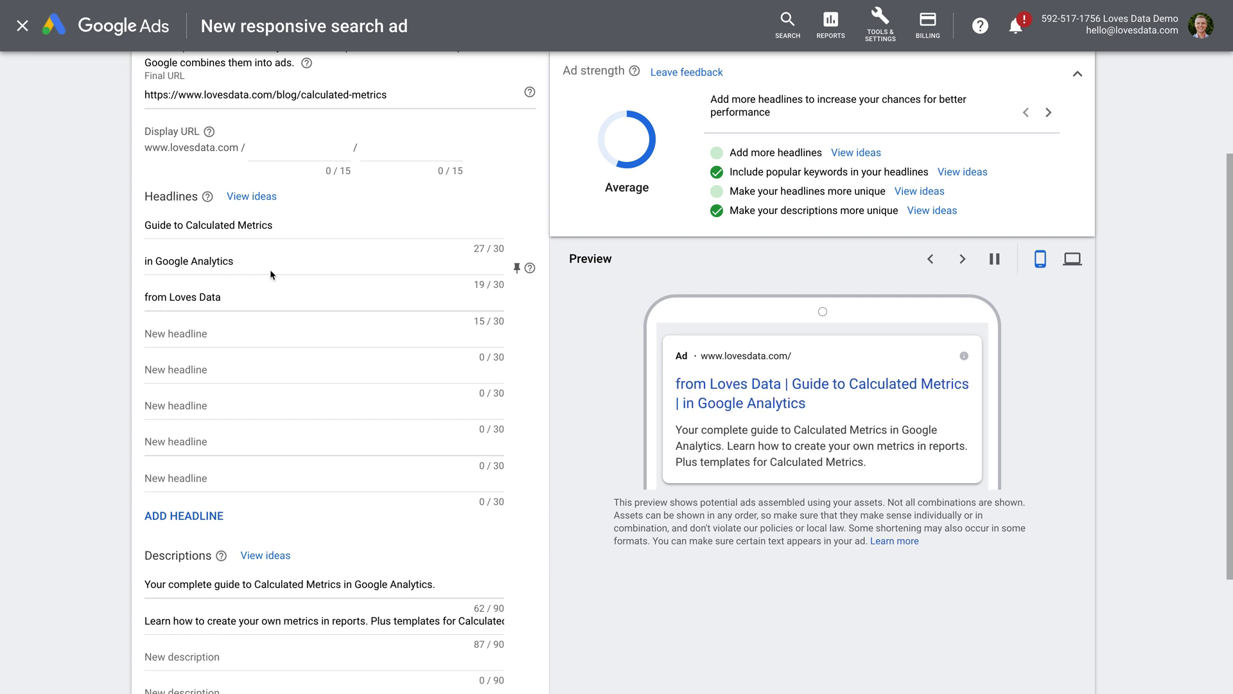
{"action": "left_click", "coordinate": [270, 269]}
{"action": "key", "text": "Home"}
{"action": "key", "text": "Delete"}
{"action": "key", "text": "Delete"}
{"action": "key", "text": "Delete"}
{"action": "key", "text": "End"}
{"action": "type", "text": "Calculated Metrics"}
{"action": "double_click", "coordinate": [249, 261]}
{"action": "key", "text": "BackSpace"}
- Shorten the third headline to 'Loves Data'
{"action": "key", "text": "Tab"}
{"action": "key", "text": "Home"}
{"action": "key", "text": "Delete"}
{"action": "key", "text": "Delete"}
{"action": "key", "text": "Delete"}
{"action": "key", "text": "Delete"}
{"action": "key", "text": "Delete"}
- Fill the fourth and fifth headlines with the suggested ideas 'To Create a Calculated Metric' and 'Examples Of Calculated Metrics'
{"action": "key", "text": "Tab"}
{"action": "left_click", "coordinate": [239, 424]}
{"action": "key", "text": "Tab"}
{"action": "left_click", "coordinate": [238, 430]}
- Add three more headlines: 'Calculated Metrics in GA', 'What are Calculated Metrics?' and 'Here's How to Get Started'
{"action": "left_click", "coordinate": [219, 406]}
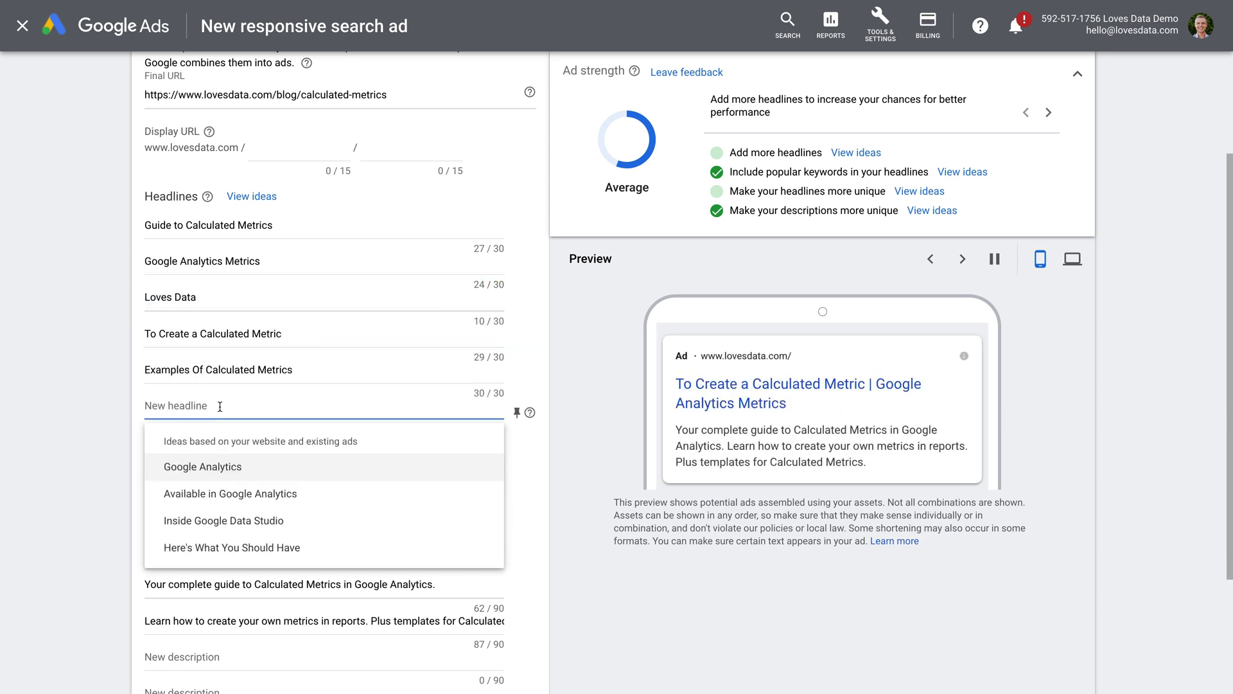
{"action": "type", "text": "Calculated Metrics in GA"}
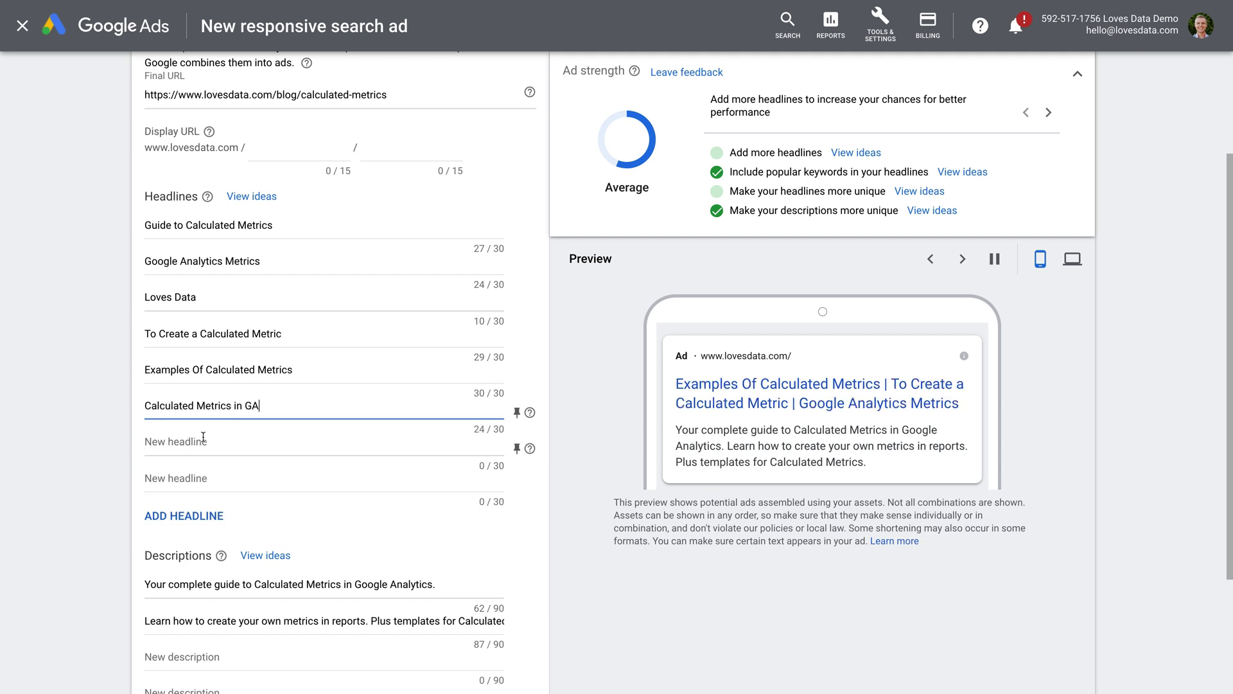
{"action": "left_click", "coordinate": [203, 437]}
{"action": "type", "text": "What are Calculated Metrics?"}
{"action": "left_click", "coordinate": [183, 475]}
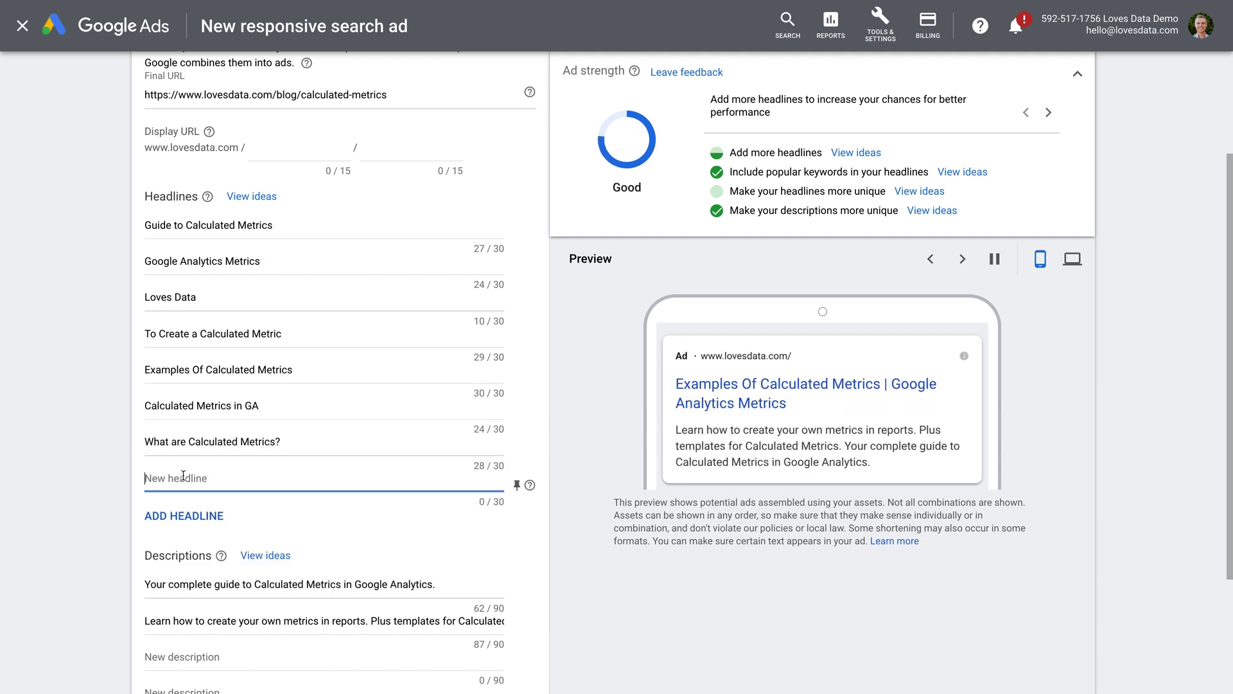
{"action": "type", "text": "Here's How to Get Started"}
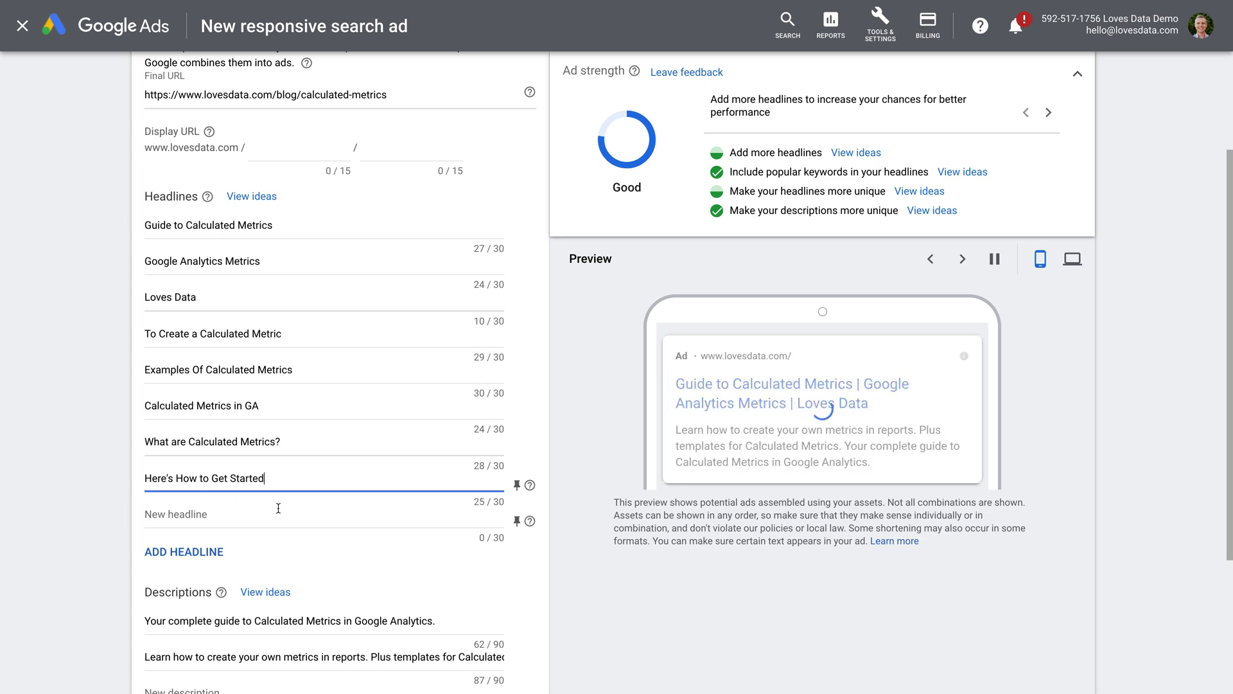
- Enter the third description from the suggested idea, extended to 'Complete Guide to Calculated Metrics in Google Analytics. Get Started Quickly in GA.'
{"action": "scroll", "coordinate": [278, 509], "scroll_direction": "down", "scroll_amount": 3}
{"action": "left_click", "coordinate": [248, 534]}
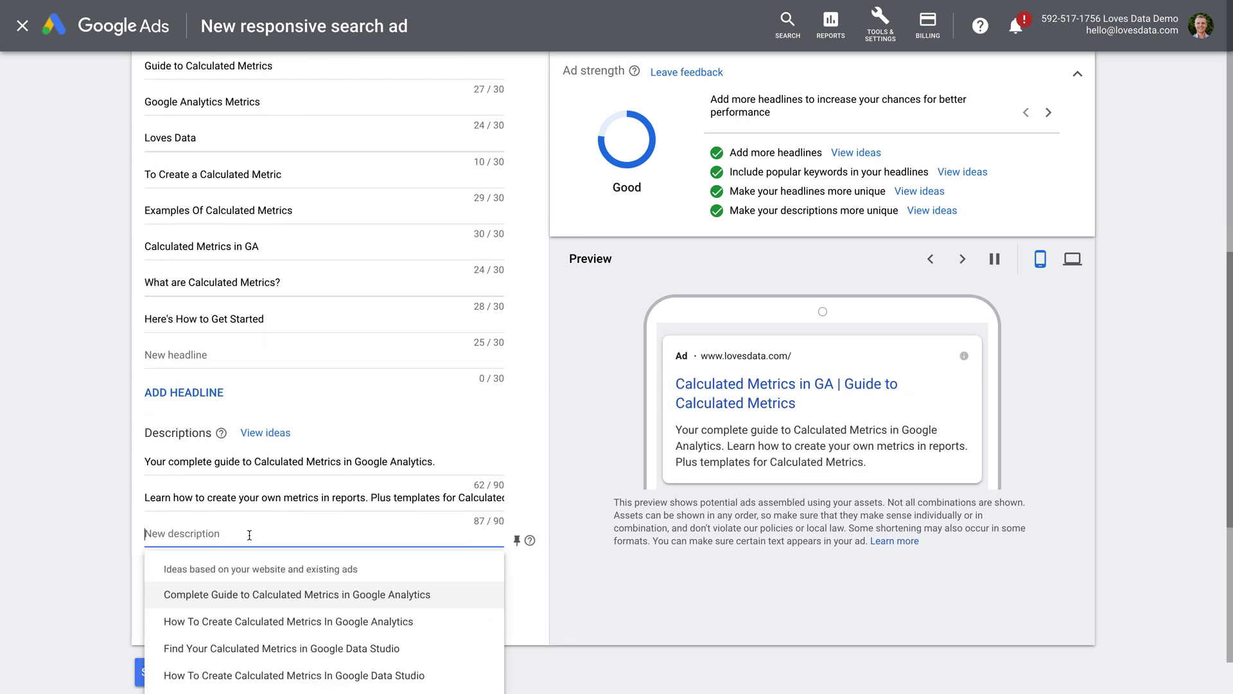
{"action": "left_click", "coordinate": [268, 596]}
{"action": "type", "text": ". Get "}
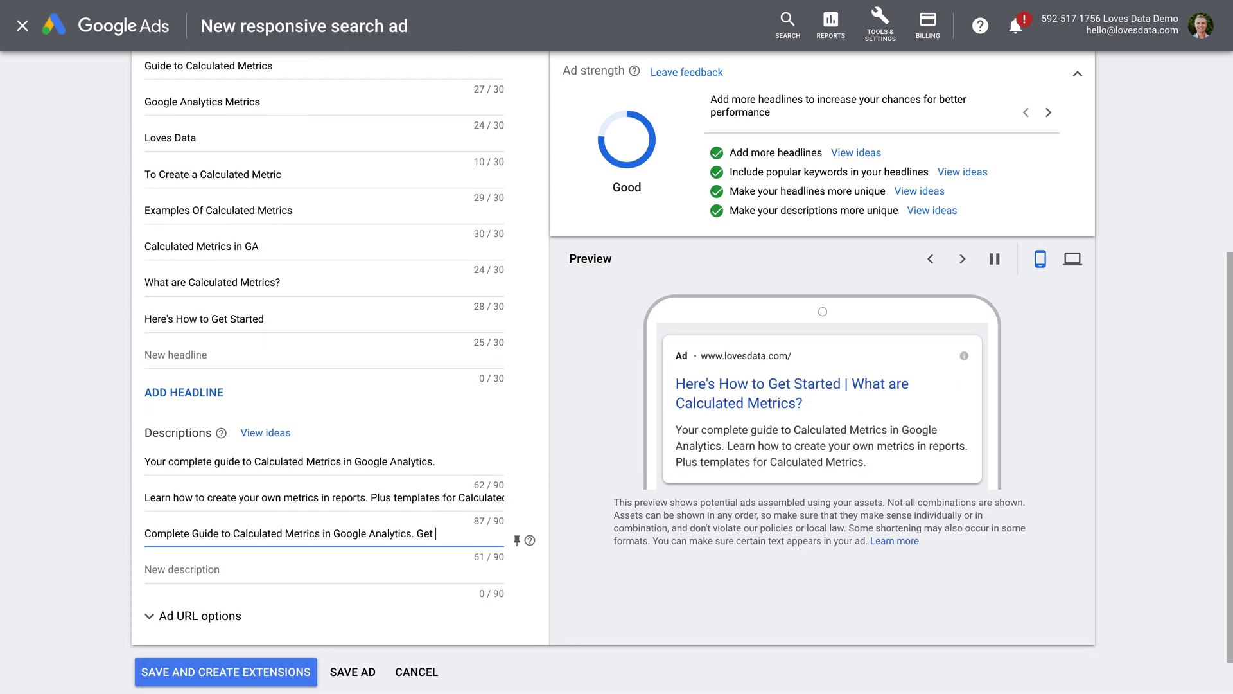
{"action": "type", "text": "Started Quickly with Calcualted"}
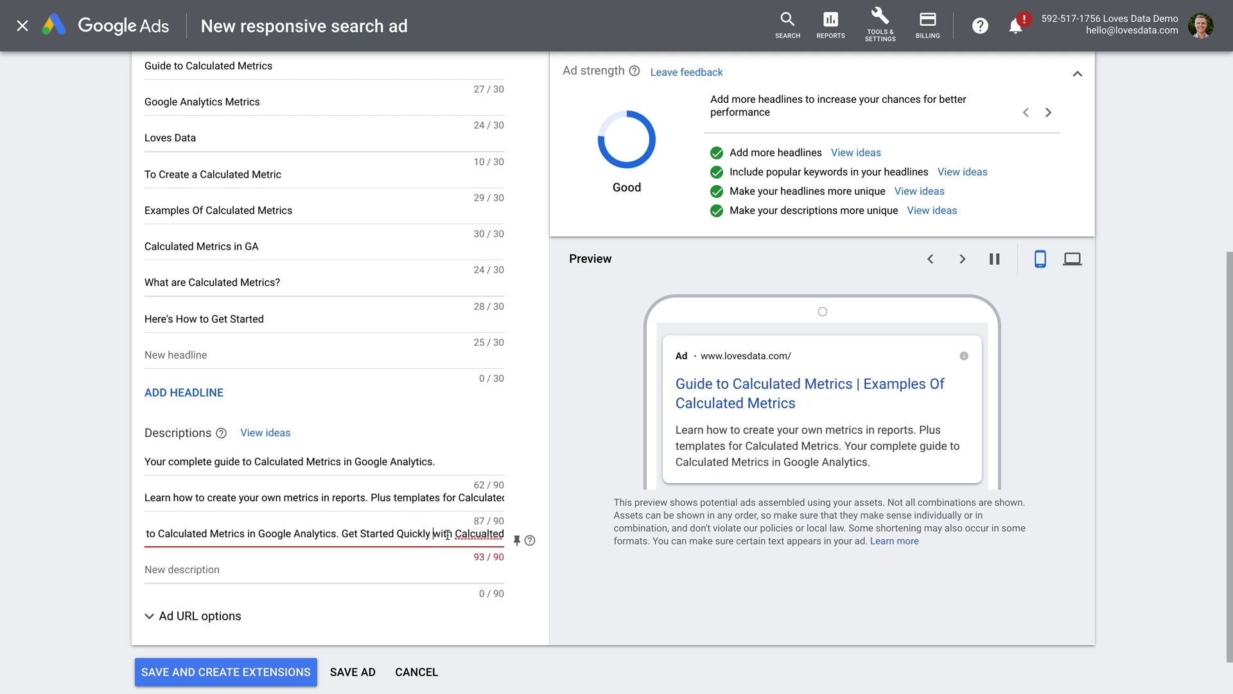
{"action": "key", "text": "BackSpace"}
{"action": "key", "text": "BackSpace"}
{"action": "key", "text": "BackSpace"}
{"action": "key", "text": "BackSpace"}
{"action": "key", "text": "BackSpace"}
{"action": "key", "text": "BackSpace"}
{"action": "key", "text": "BackSpace"}
{"action": "key", "text": "BackSpace"}
{"action": "key", "text": "BackSpace"}
- Enter the fourth description 'Calculated Metrics: What They Are, How To Set Them Up, And More.' and save the ad
{"action": "left_click", "coordinate": [342, 572]}
{"action": "type", "text": "Calculated Metric"}
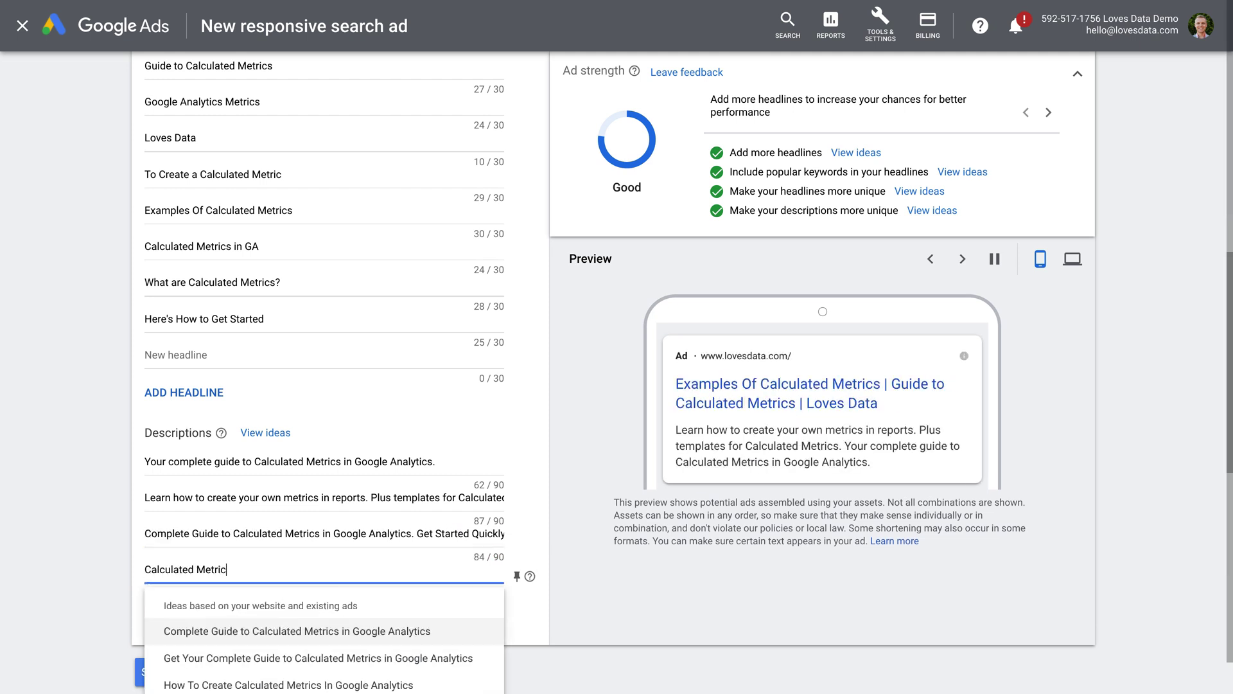
{"action": "type", "text": "s: What They Are, How To Set"}
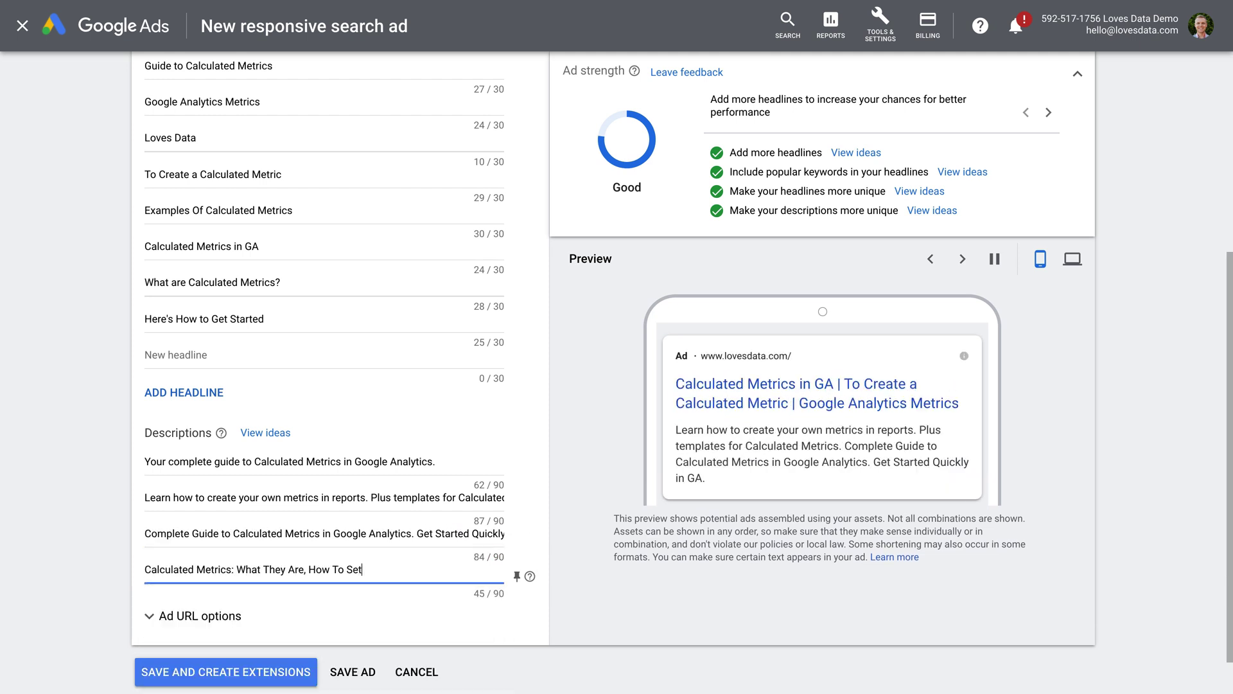
{"action": "type", "text": " Them Up, And More."}
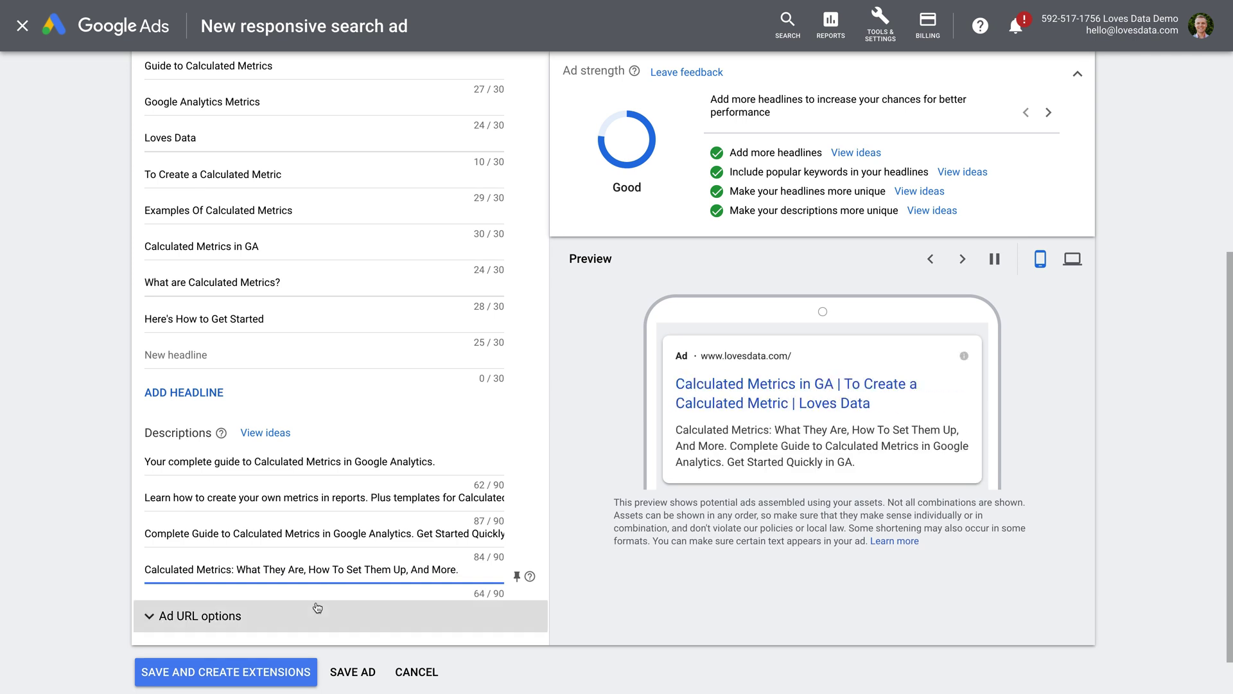
{"action": "scroll", "coordinate": [312, 604], "scroll_direction": "down", "scroll_amount": 2}
{"action": "left_click", "coordinate": [355, 619]}
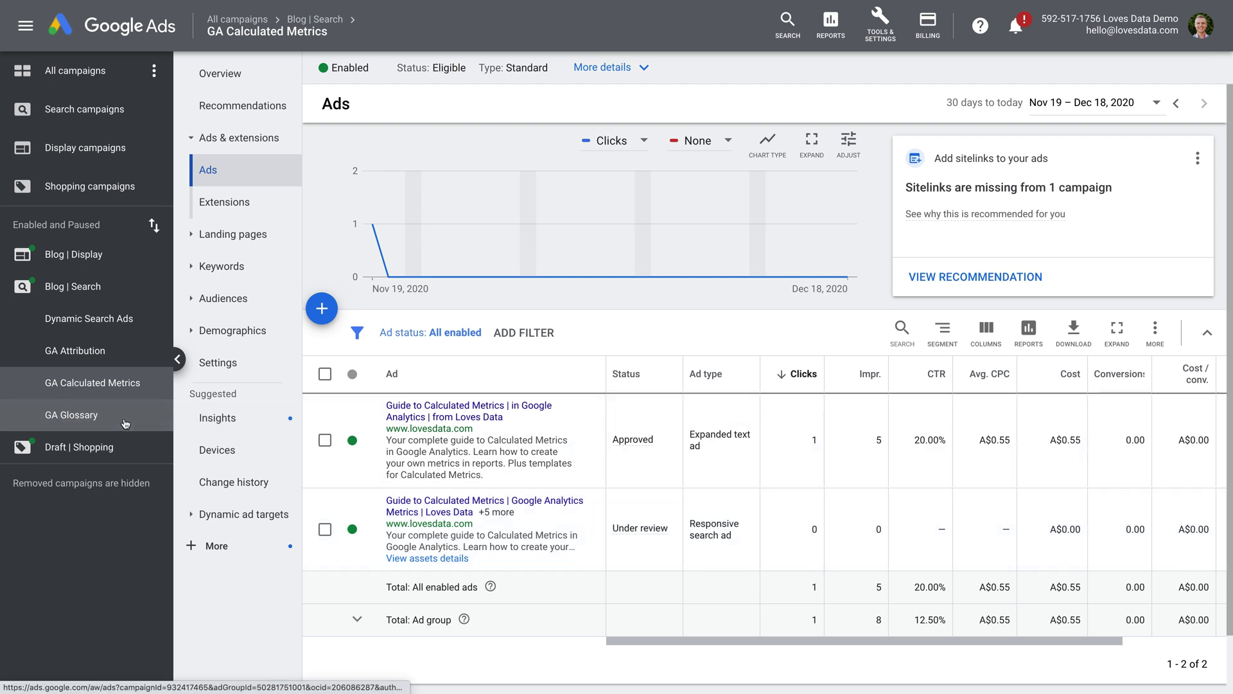
- Compare the performance and the share served of the ads in the GA Glossary ad group
{"action": "left_click", "coordinate": [125, 424]}
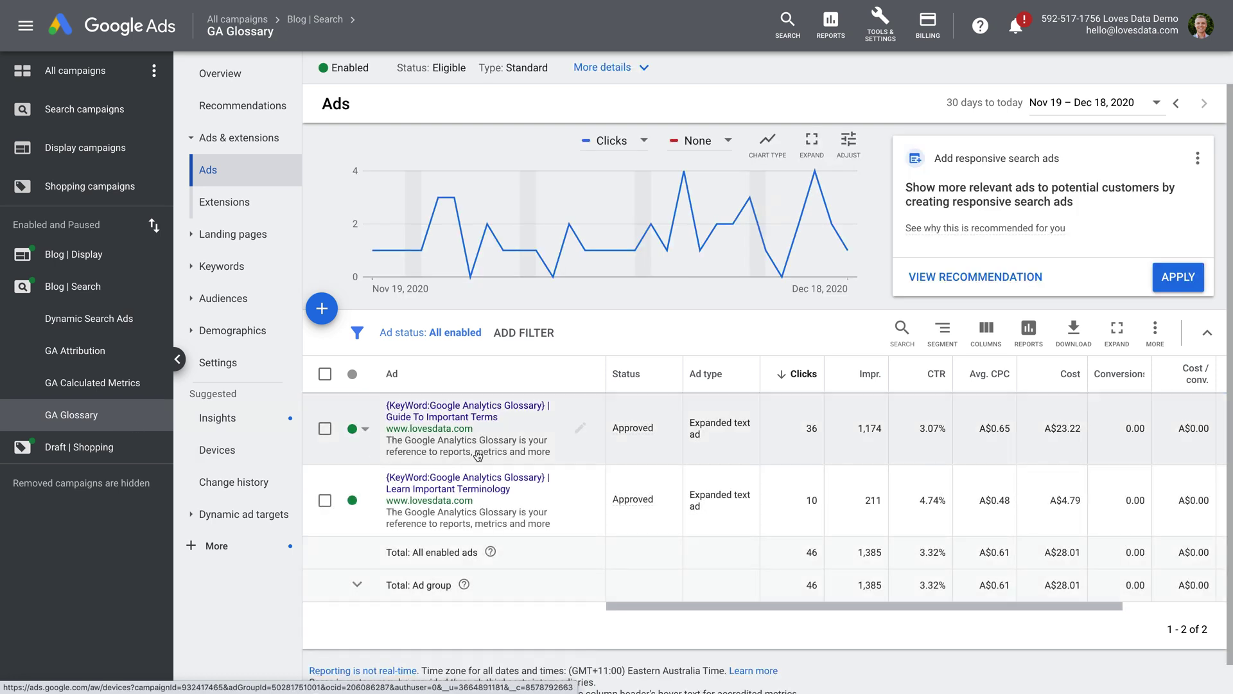
{"action": "scroll", "coordinate": [681, 456], "scroll_direction": "right", "scroll_amount": 3}
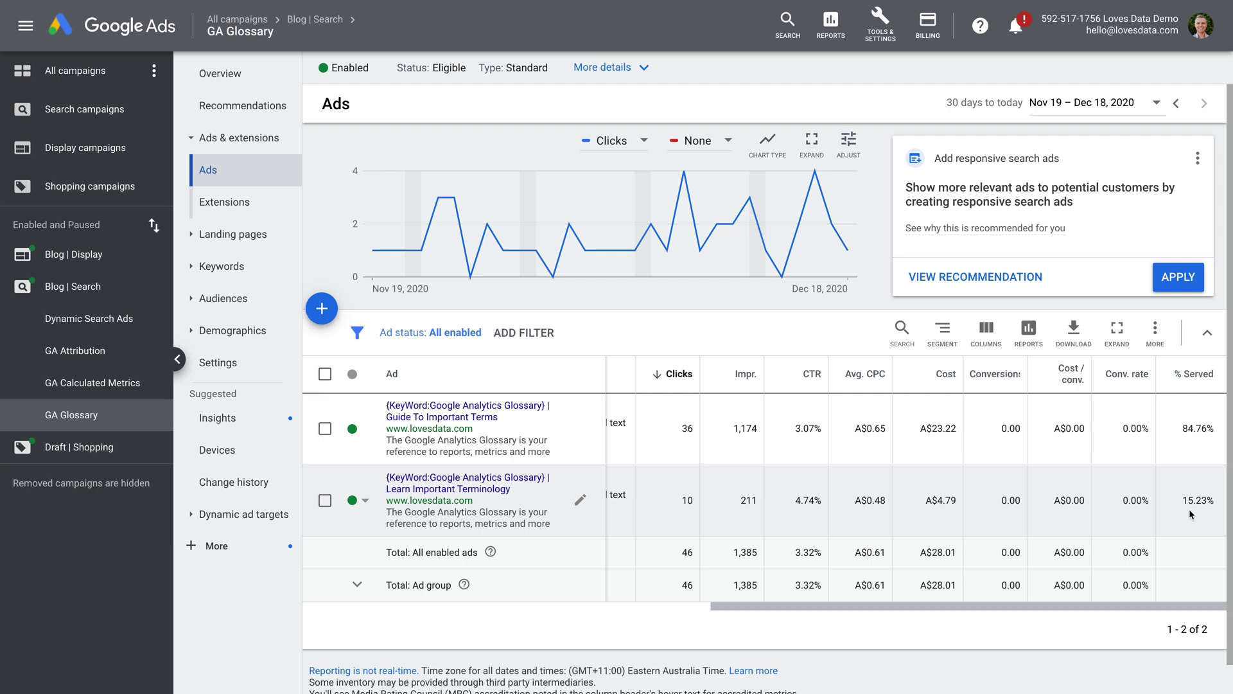
{"action": "scroll", "coordinate": [1189, 509], "scroll_direction": "left", "scroll_amount": 1}
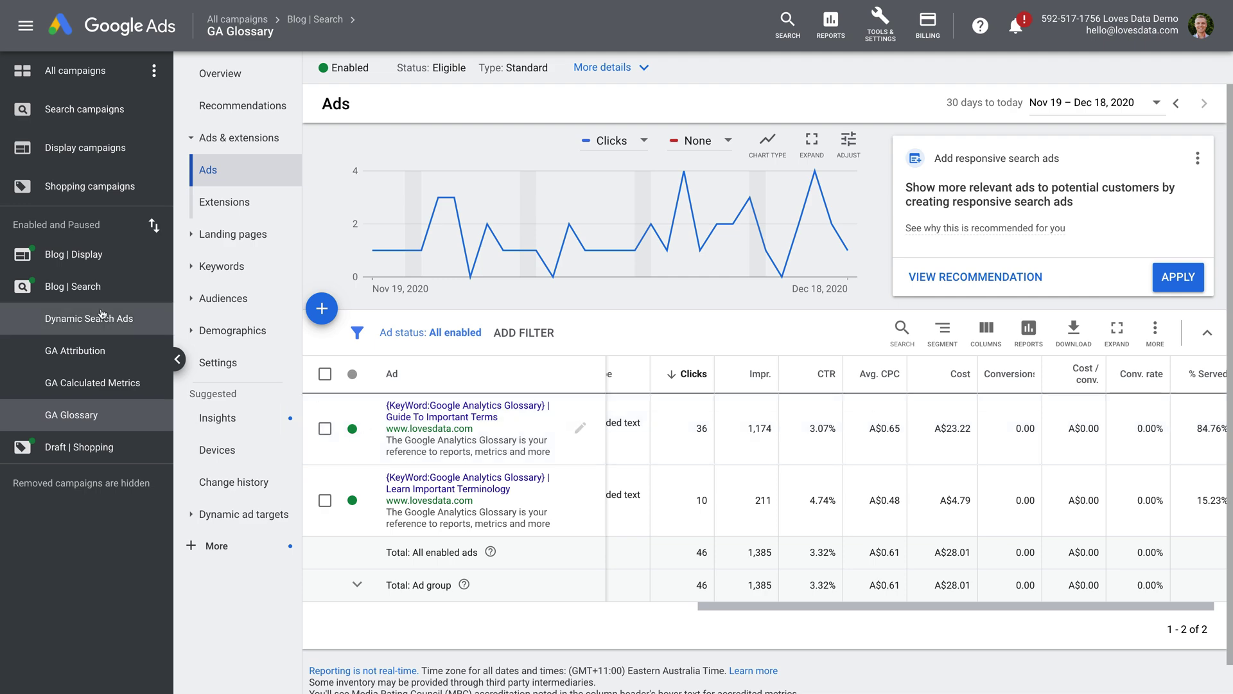
- Set the Blog | Search campaign's ad rotation to 'Do not optimize: Rotate ads indefinitely' and save the setting
{"action": "left_click", "coordinate": [92, 293]}
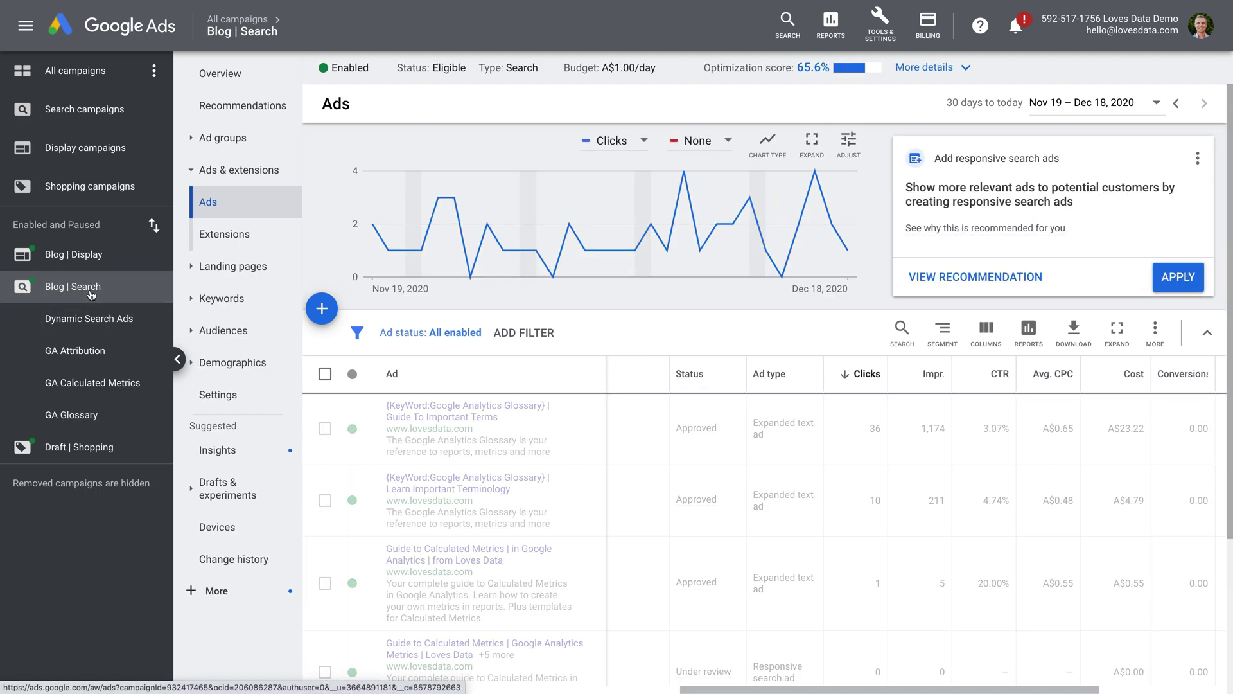
{"action": "left_click", "coordinate": [255, 397]}
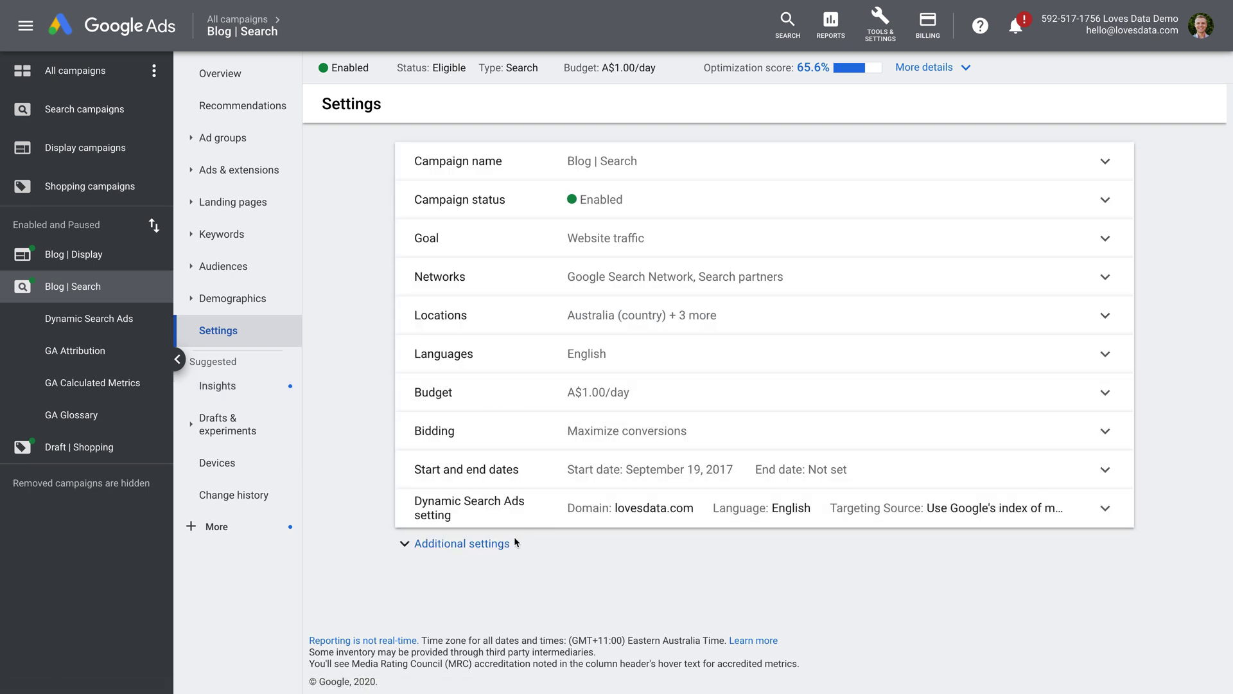
{"action": "left_click", "coordinate": [489, 545]}
{"action": "scroll", "coordinate": [370, 523], "scroll_direction": "down", "scroll_amount": 1}
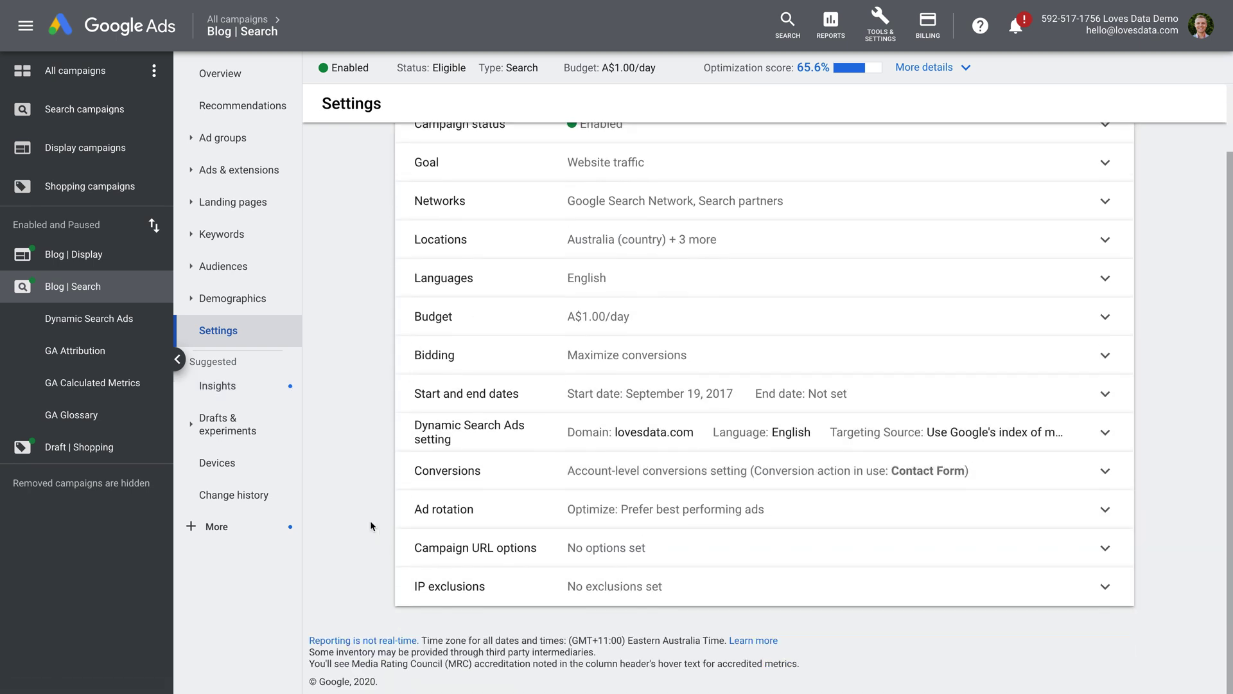
{"action": "left_click", "coordinate": [557, 511]}
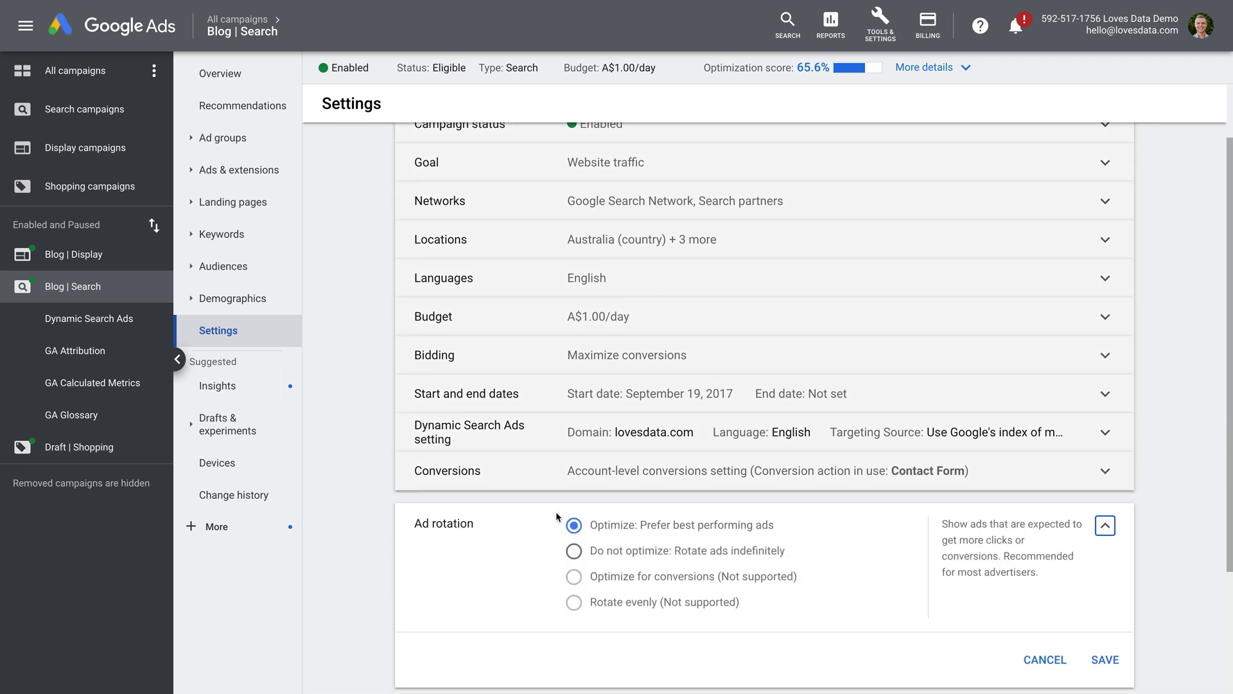
{"action": "scroll", "coordinate": [556, 511], "scroll_direction": "down", "scroll_amount": 3}
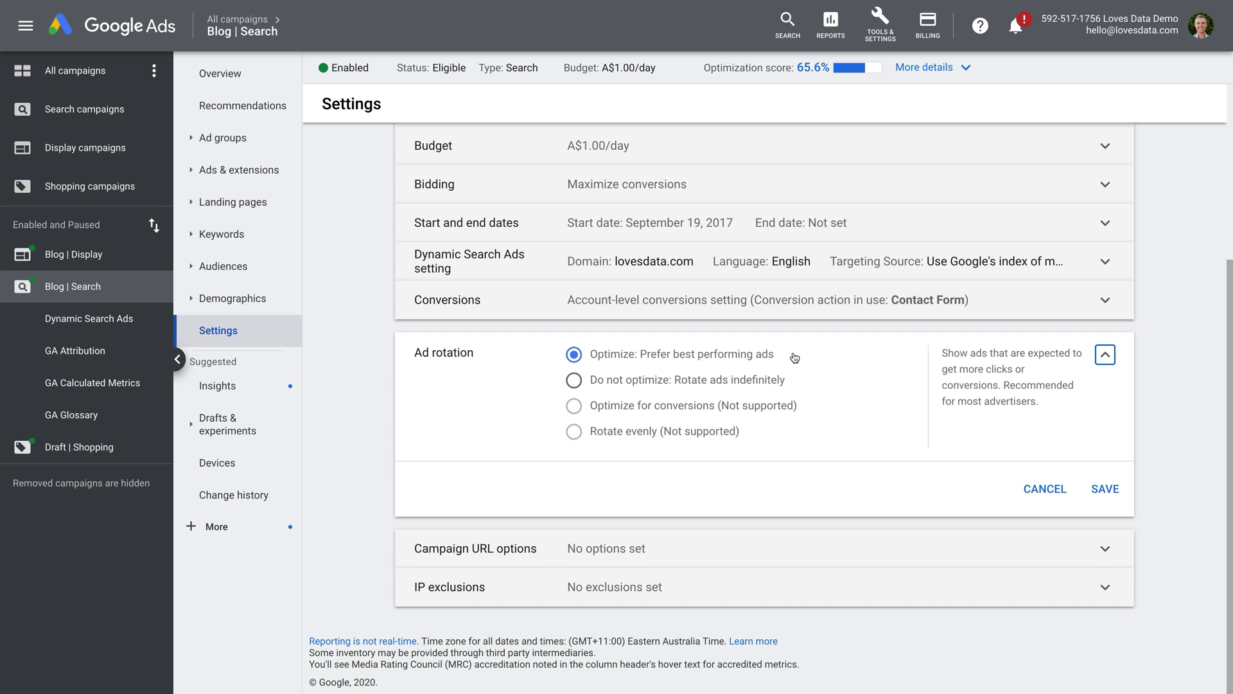
{"action": "left_click", "coordinate": [600, 383]}
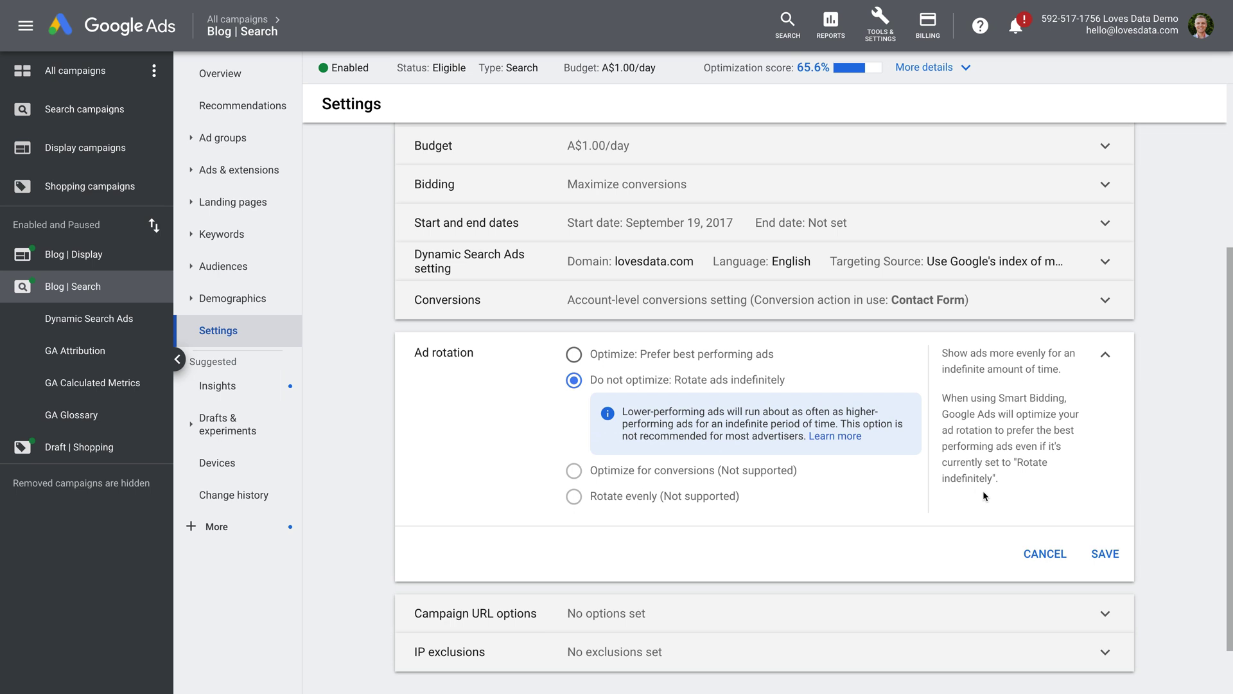
{"action": "left_click", "coordinate": [1099, 556]}
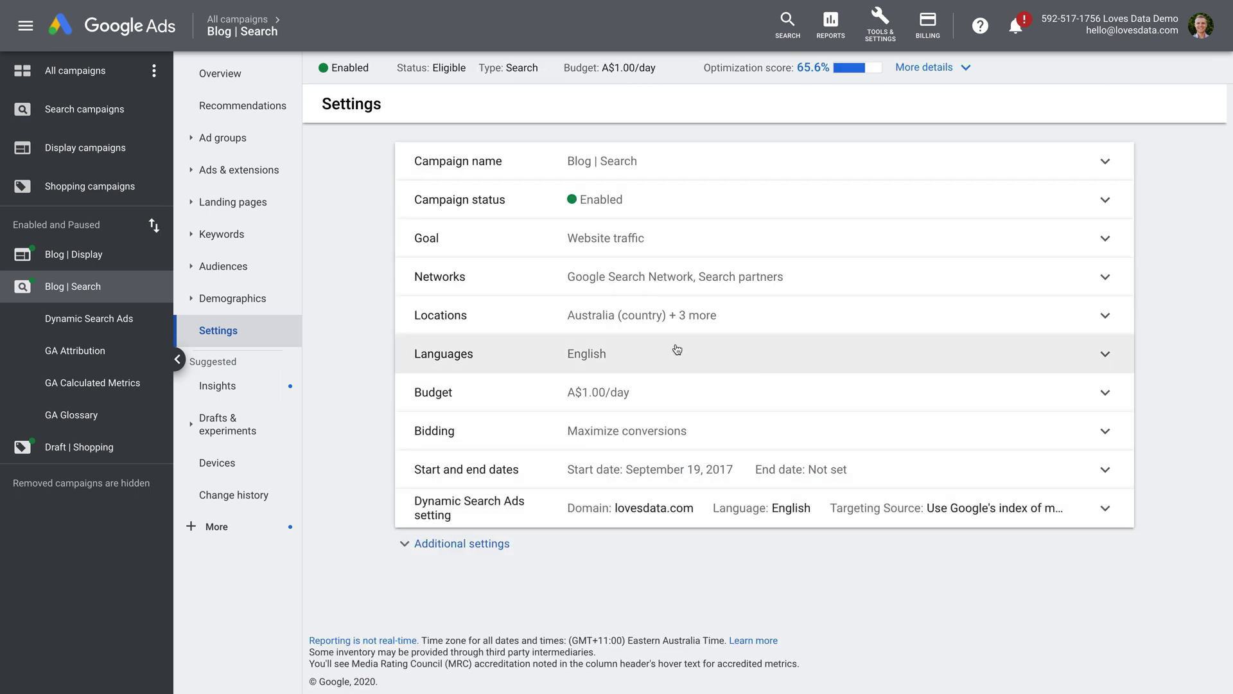
- Change the Blog | Search campaign's bid strategy to Manual CPC with Enhanced CPC turned off, and save the setting
{"action": "left_click", "coordinate": [757, 433]}
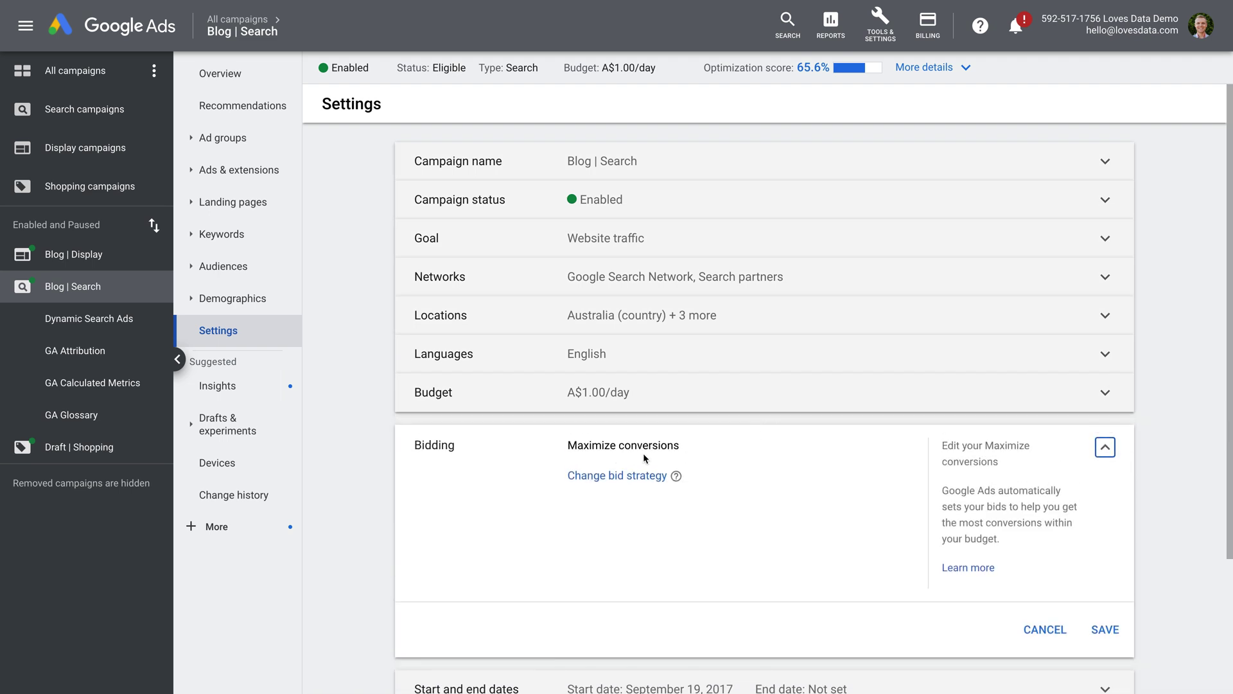
{"action": "scroll", "coordinate": [707, 458], "scroll_direction": "down", "scroll_amount": 1}
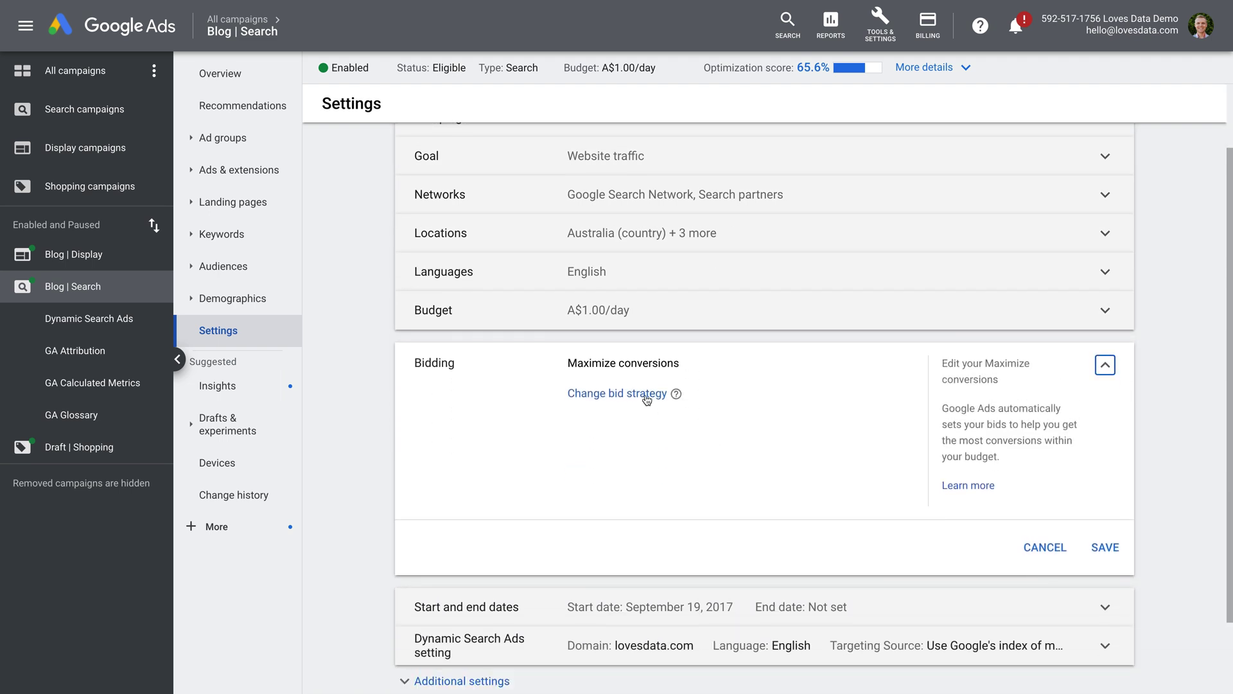
{"action": "left_click", "coordinate": [647, 399]}
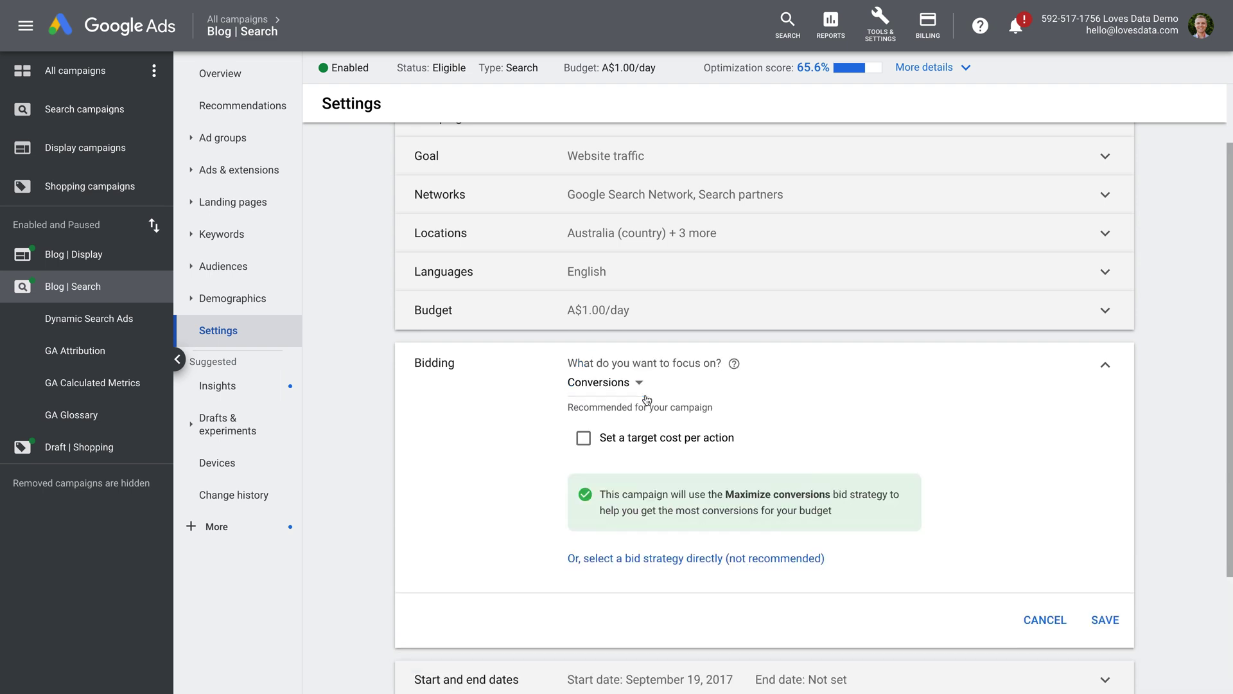
{"action": "left_click", "coordinate": [795, 559]}
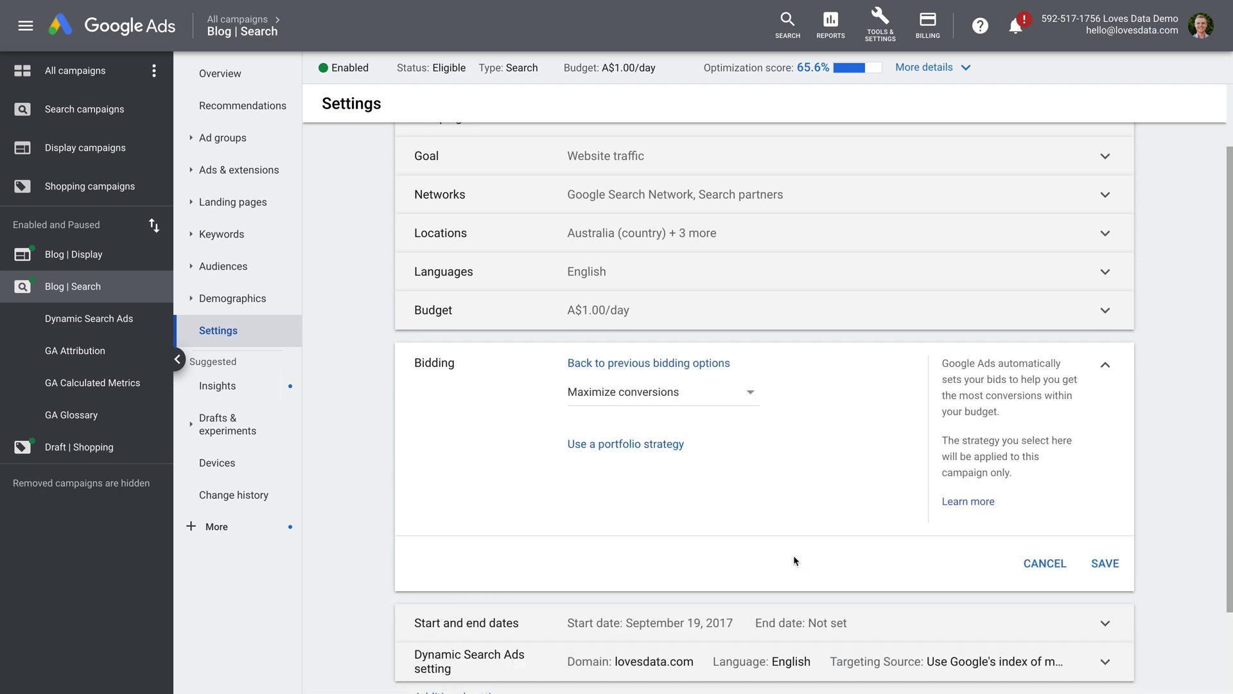
{"action": "left_click", "coordinate": [688, 395]}
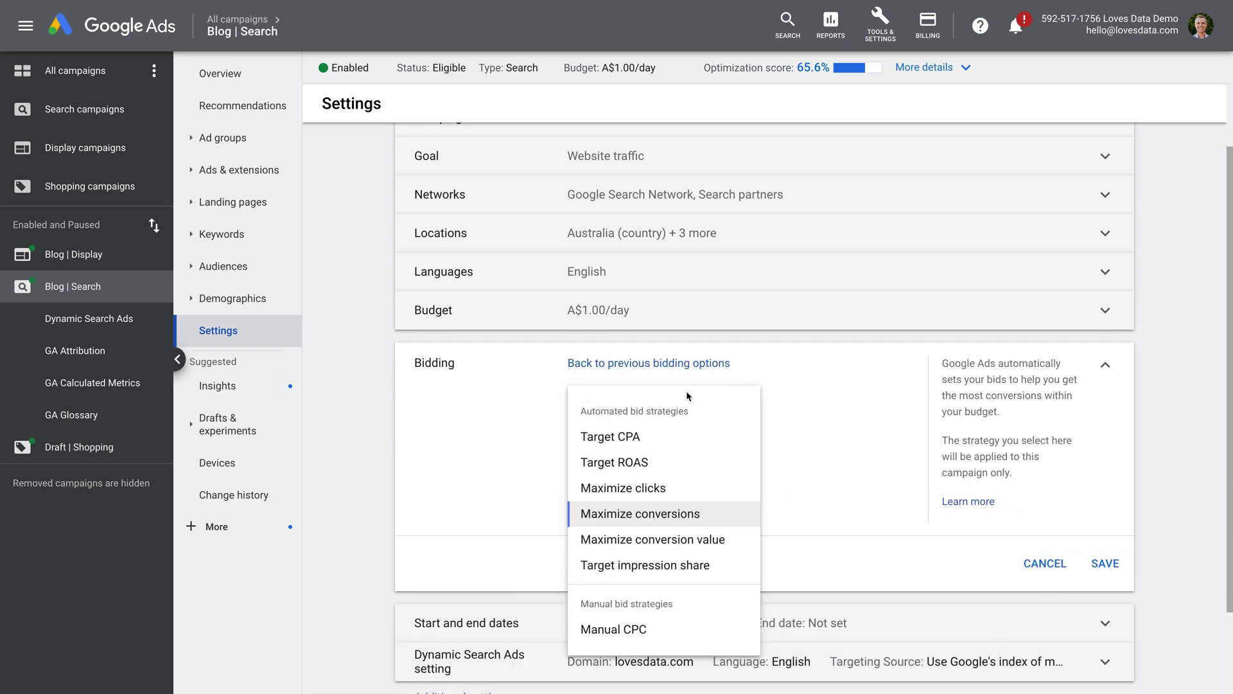
{"action": "left_click", "coordinate": [662, 637]}
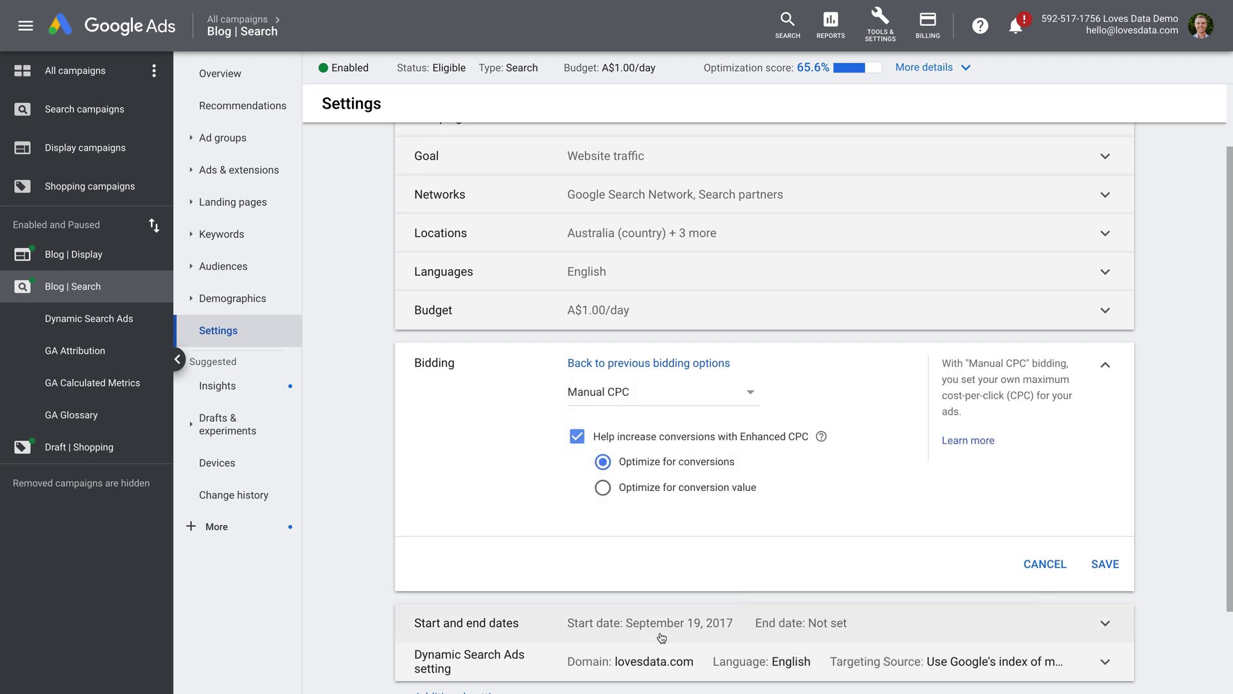
{"action": "left_click", "coordinate": [576, 436]}
{"action": "left_click", "coordinate": [1121, 613]}
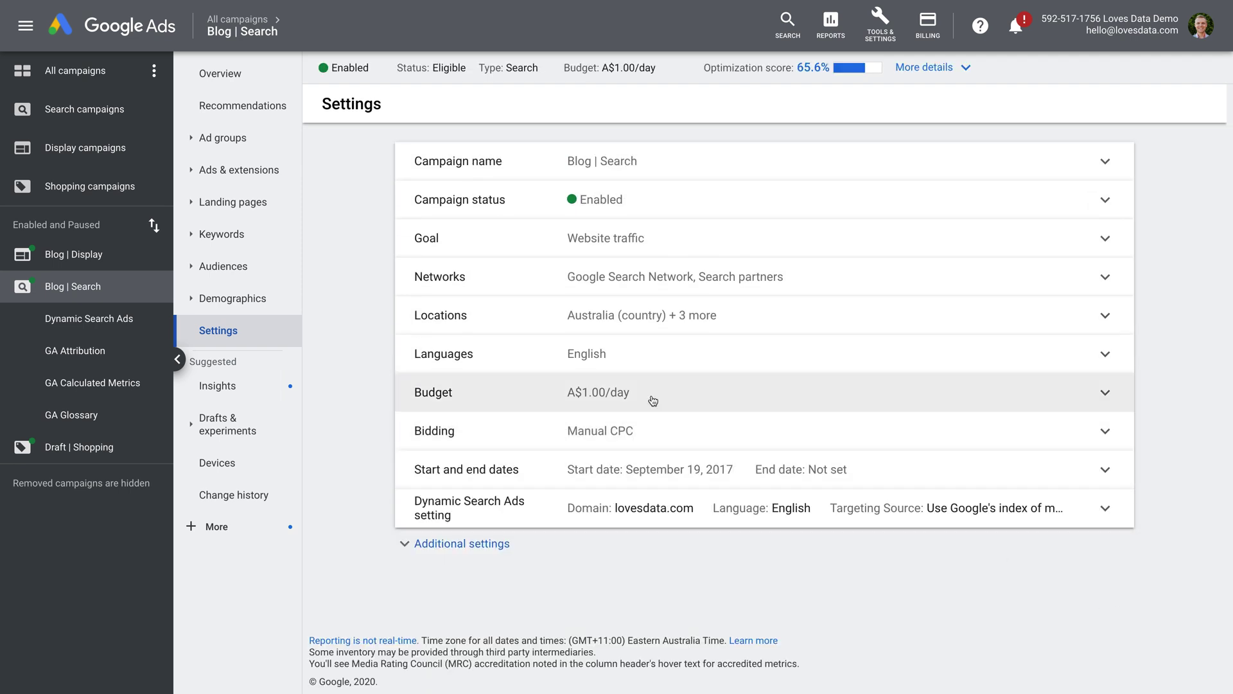
- Set the default max. CPC of the GA Glossary and GA Calculated Metrics ad groups to A$1.00
{"action": "left_click", "coordinate": [228, 141]}
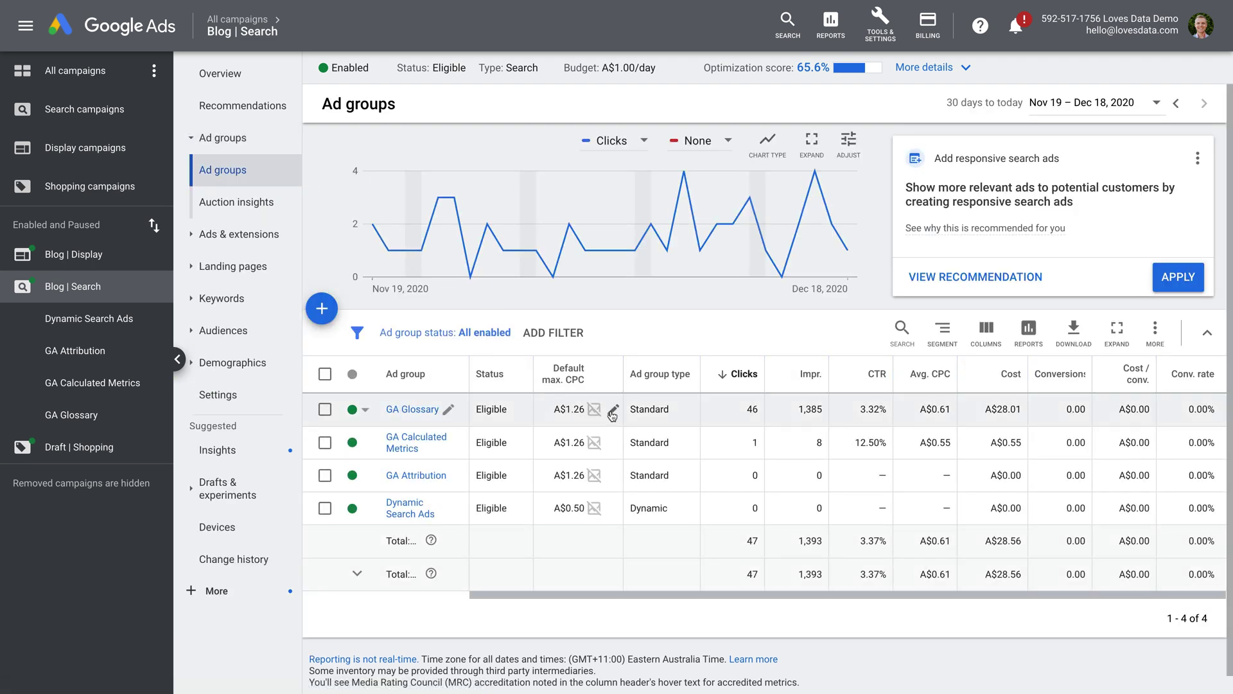
{"action": "left_click", "coordinate": [612, 414]}
{"action": "left_click_drag", "start_coordinate": [568, 437], "coordinate": [604, 537]}
{"action": "type", "text": "1.00"}
{"action": "left_click", "coordinate": [665, 491]}
{"action": "left_click", "coordinate": [614, 443]}
{"action": "type", "text": "1.00"}
{"action": "left_click", "coordinate": [677, 522]}
- Set the default max. CPC of the GA Attribution and Dynamic Search Ads ad groups to A$1.00
{"action": "left_click", "coordinate": [614, 476]}
{"action": "type", "text": "1.00"}
{"action": "left_click", "coordinate": [678, 554]}
{"action": "left_click", "coordinate": [595, 508]}
{"action": "type", "text": "1.00"}
{"action": "left_click", "coordinate": [678, 586]}
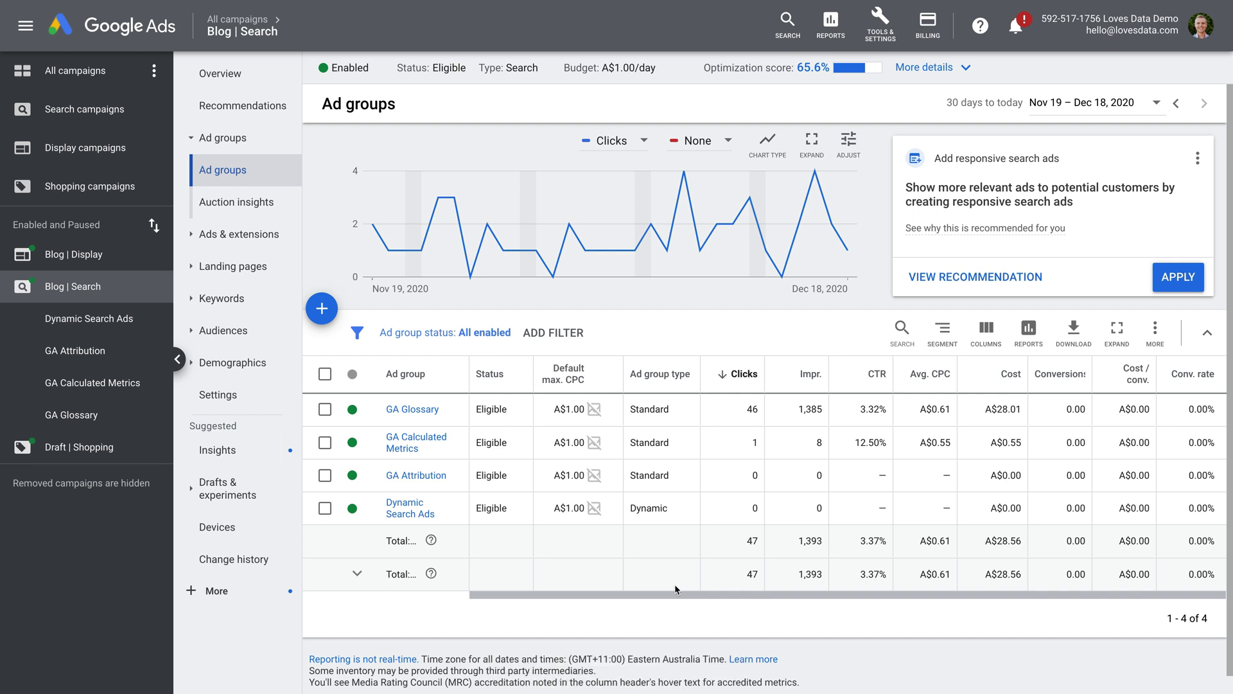
- Start a new ad variation that targets text ads in all campaigns
{"action": "left_click", "coordinate": [250, 235]}
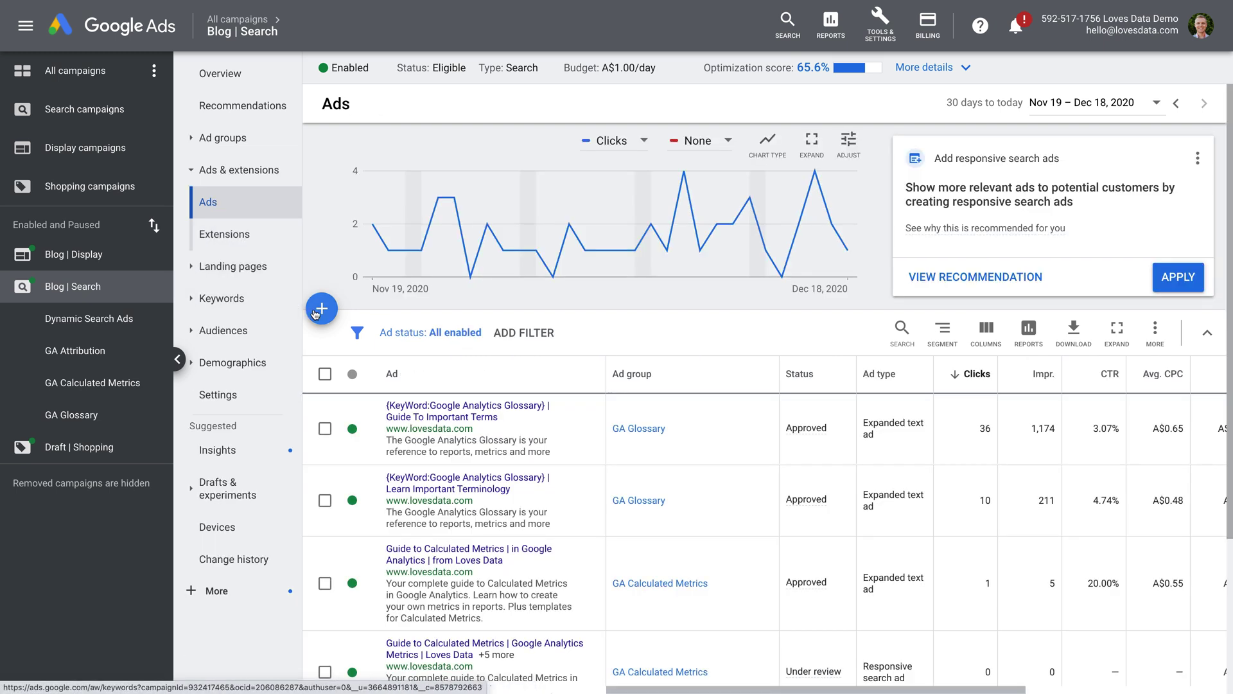
{"action": "left_click", "coordinate": [321, 310]}
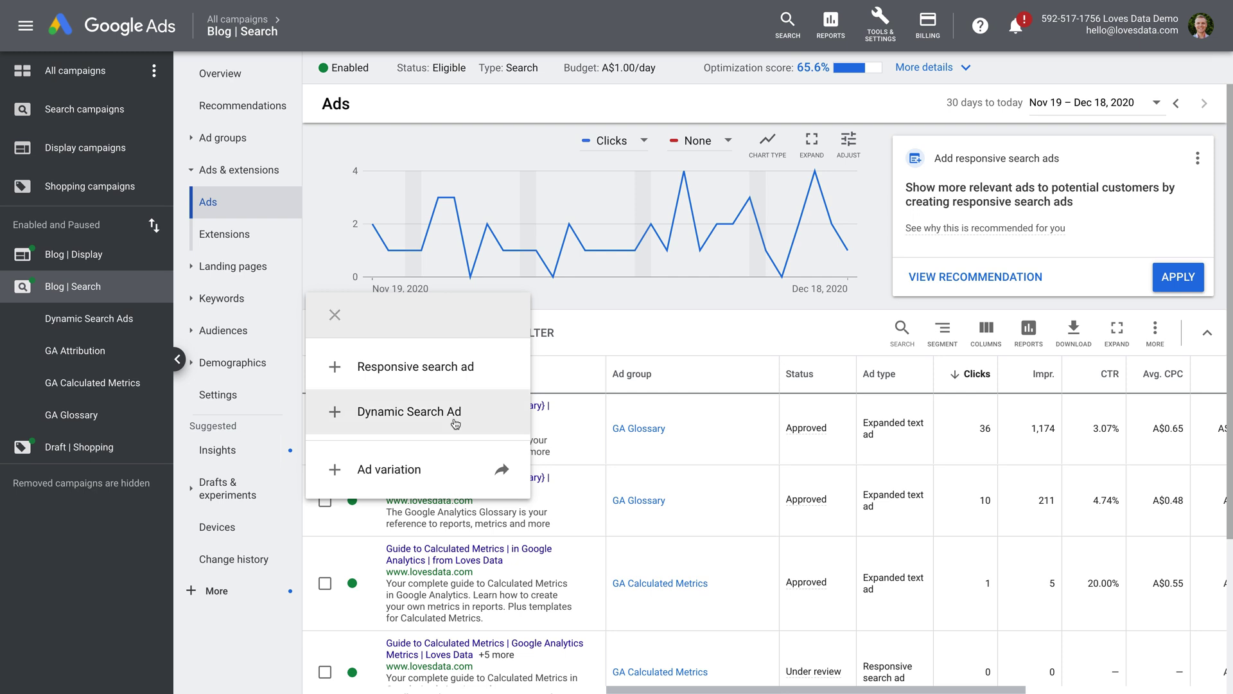
{"action": "left_click", "coordinate": [460, 472]}
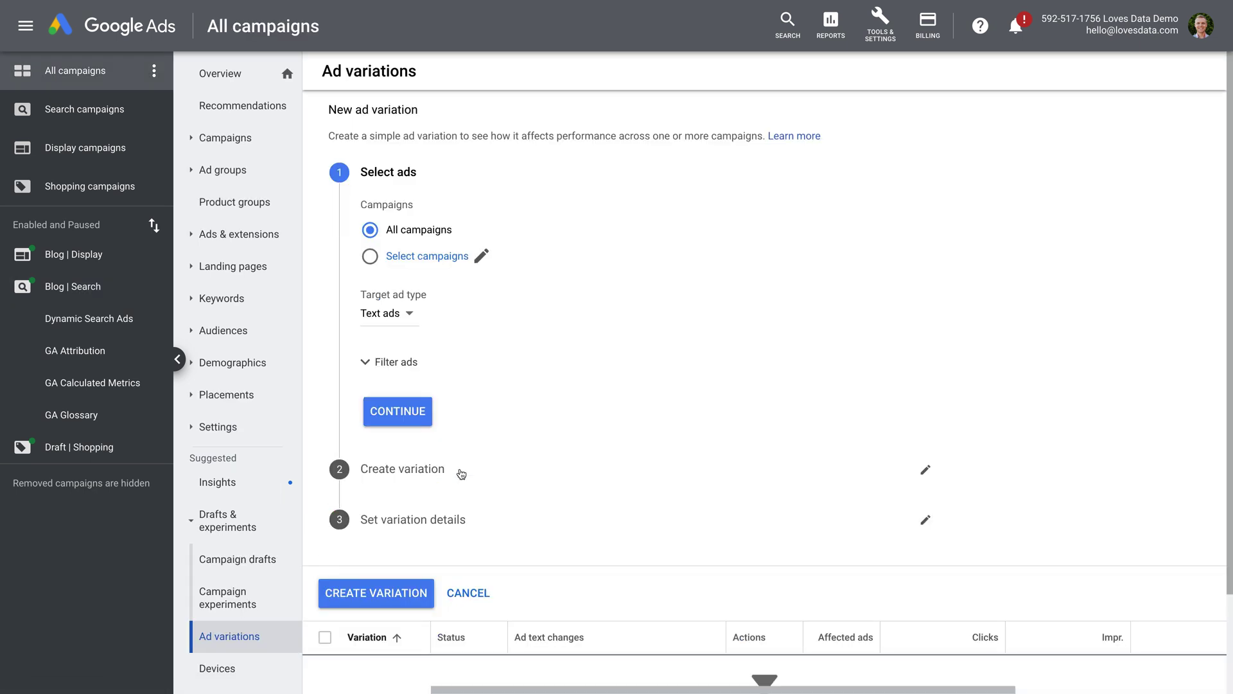
{"action": "left_click", "coordinate": [378, 258]}
{"action": "left_click", "coordinate": [371, 232]}
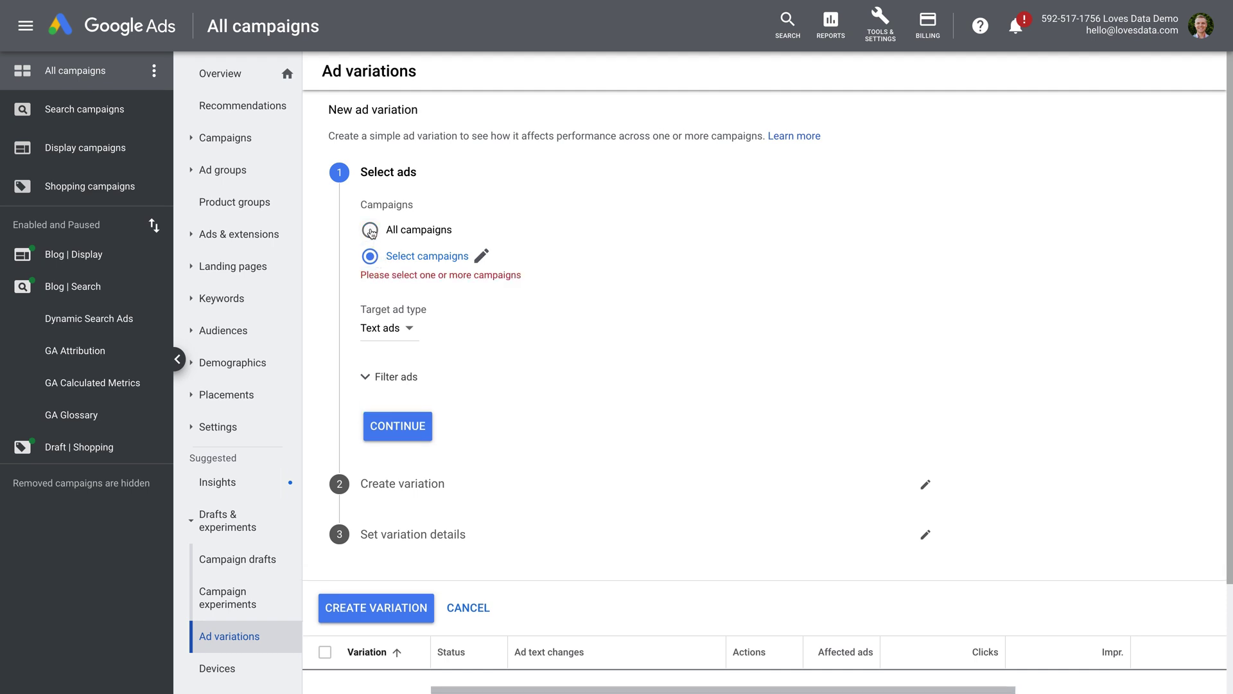
{"action": "left_click", "coordinate": [414, 414]}
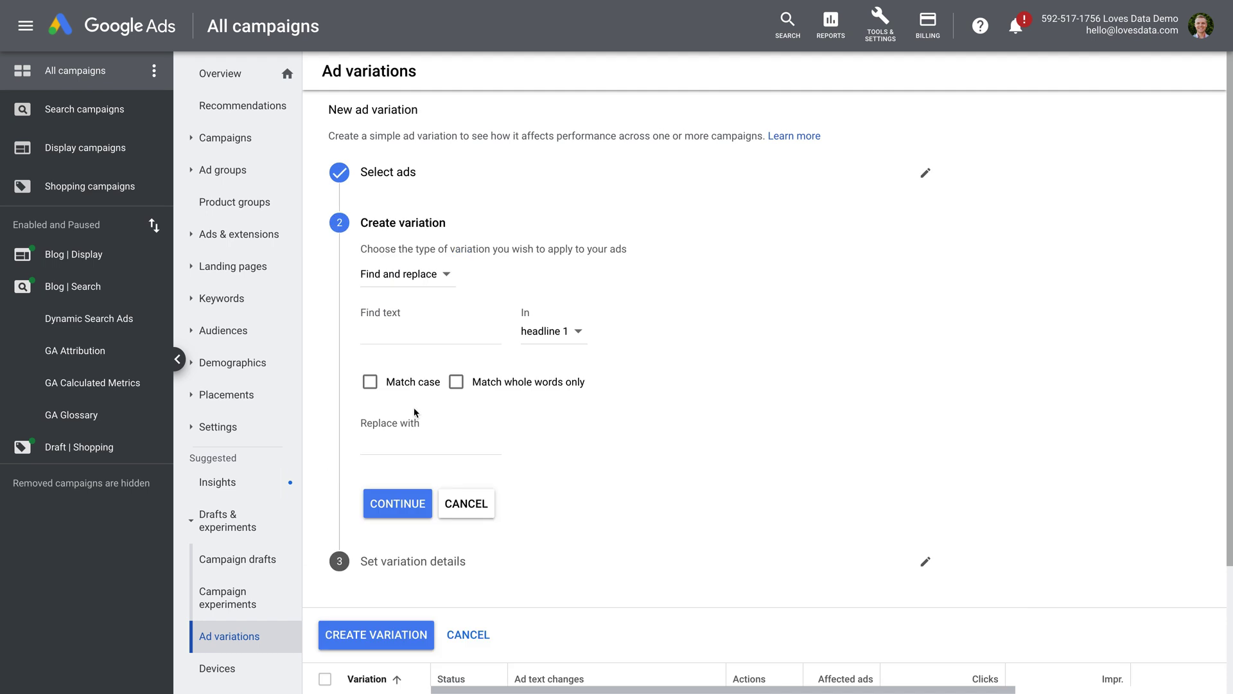
- Create a find-and-replace variation changing 'Google Analytics' to 'GA' in headlines and descriptions, and check its performance columns
{"action": "left_click", "coordinate": [447, 275]}
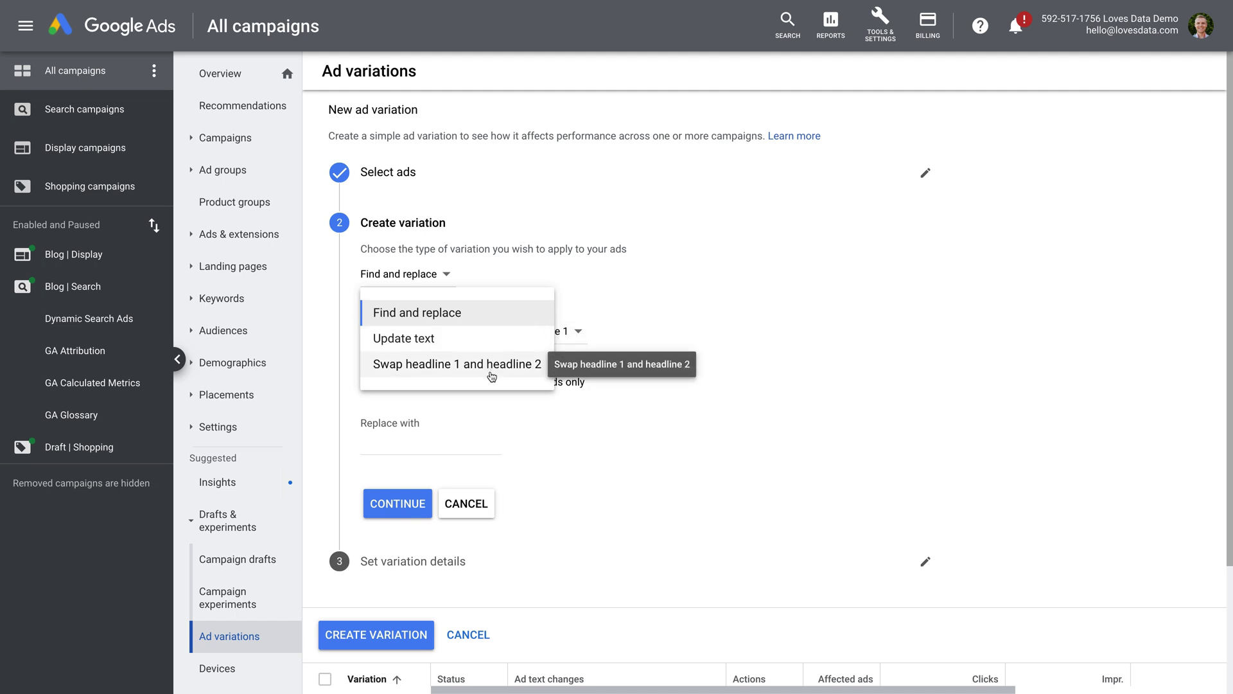
{"action": "left_click", "coordinate": [448, 313]}
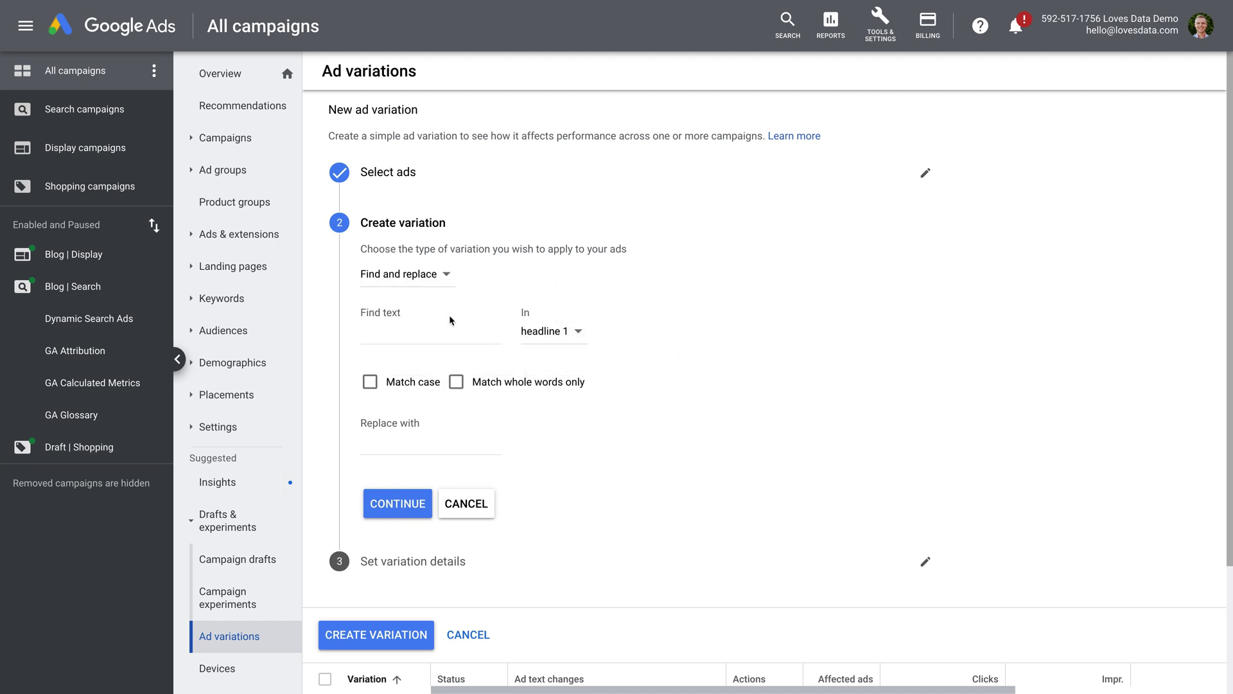
{"action": "left_click", "coordinate": [425, 331]}
{"action": "type", "text": "Google Analytics"}
{"action": "left_click", "coordinate": [550, 334]}
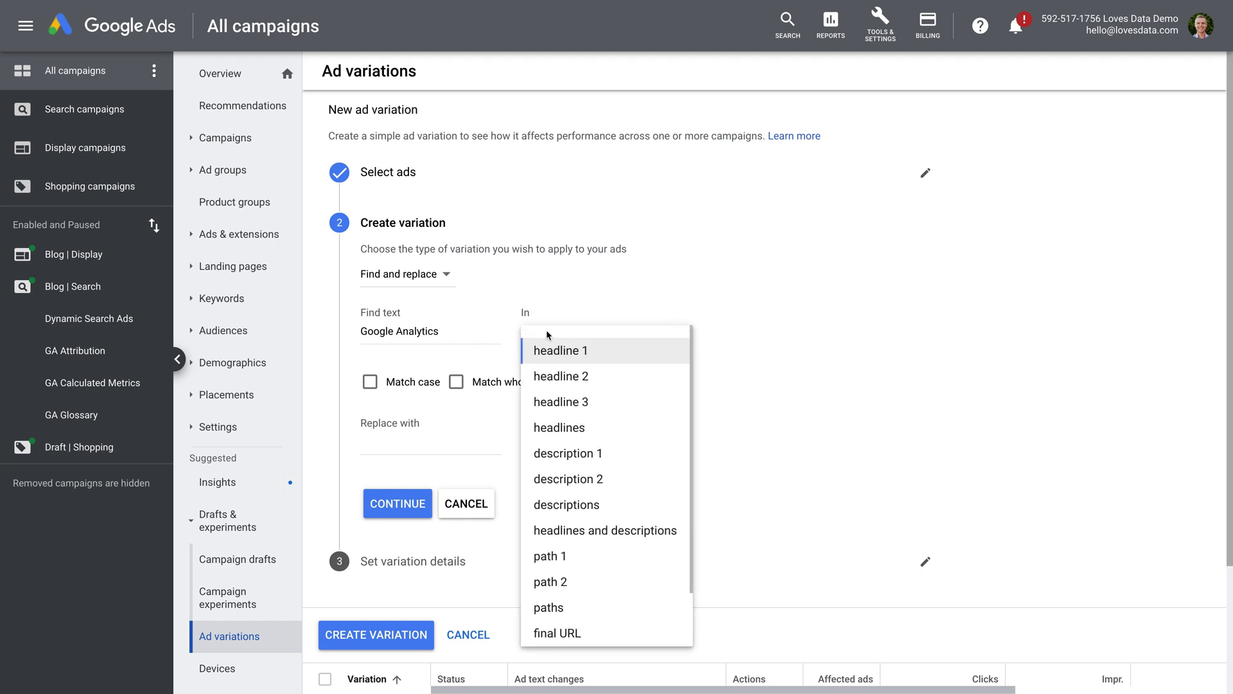
{"action": "left_click", "coordinate": [650, 534]}
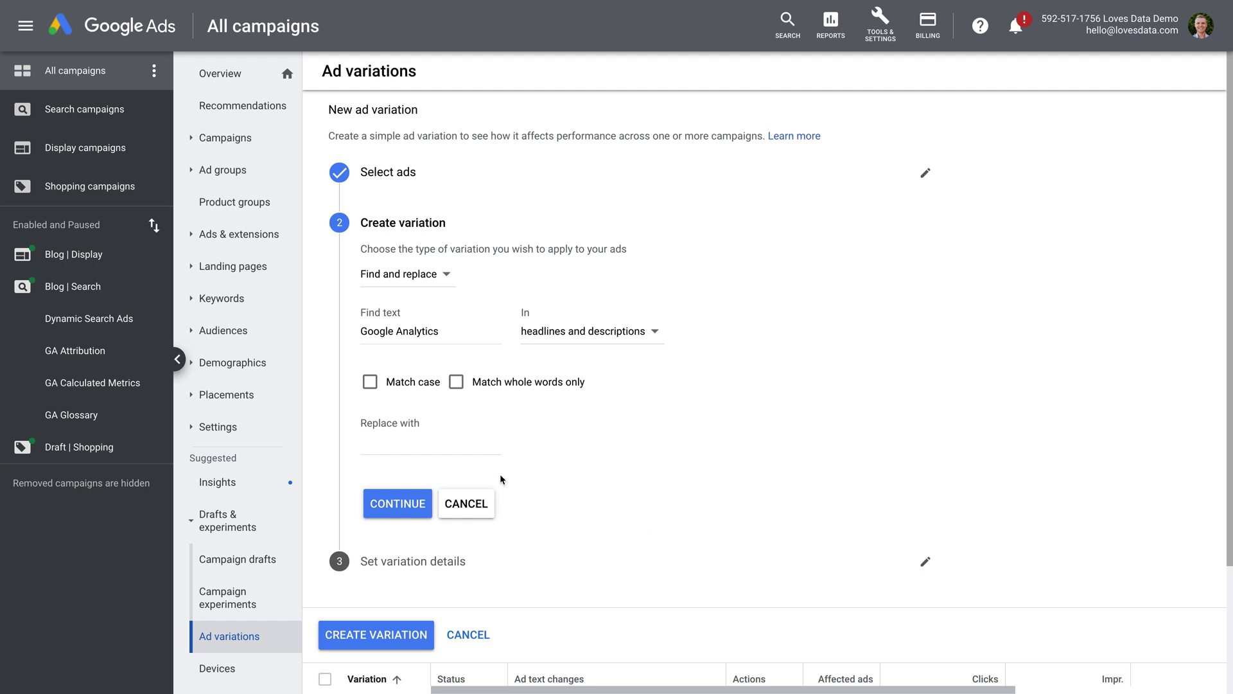
{"action": "left_click", "coordinate": [425, 445]}
{"action": "type", "text": "GA"}
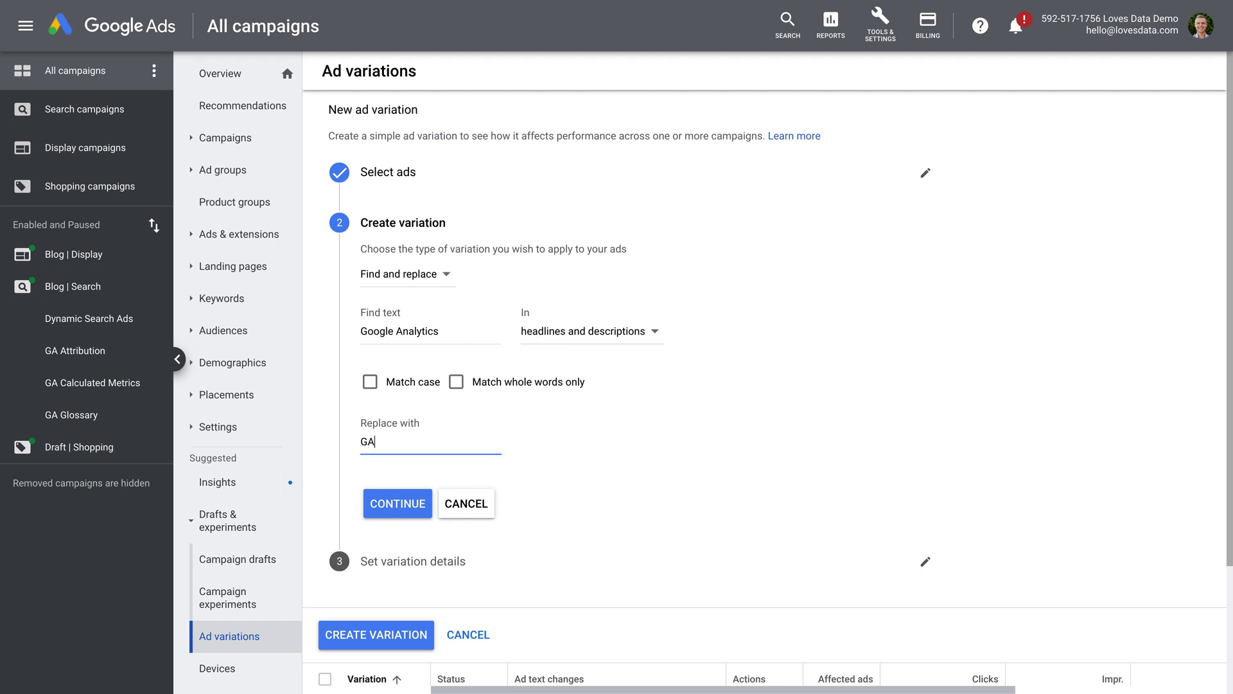
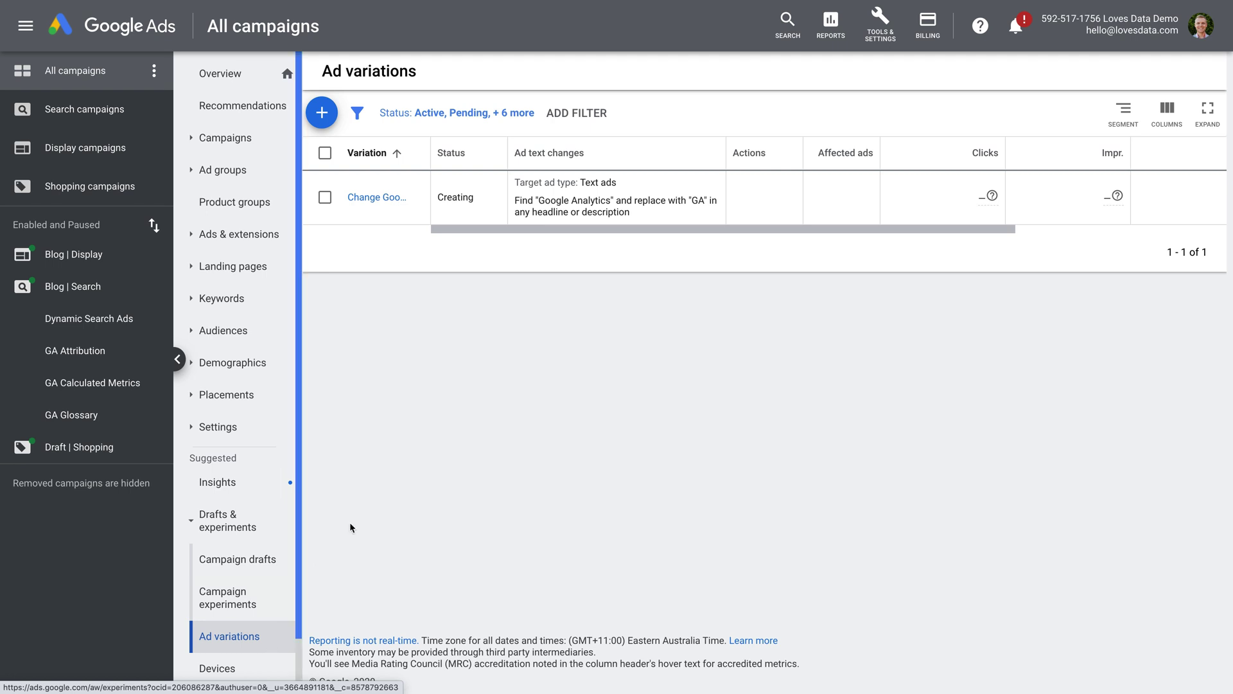
{"action": "scroll", "coordinate": [825, 233], "scroll_direction": "right", "scroll_amount": 3}
{"action": "scroll", "coordinate": [826, 232], "scroll_direction": "right", "scroll_amount": 2}
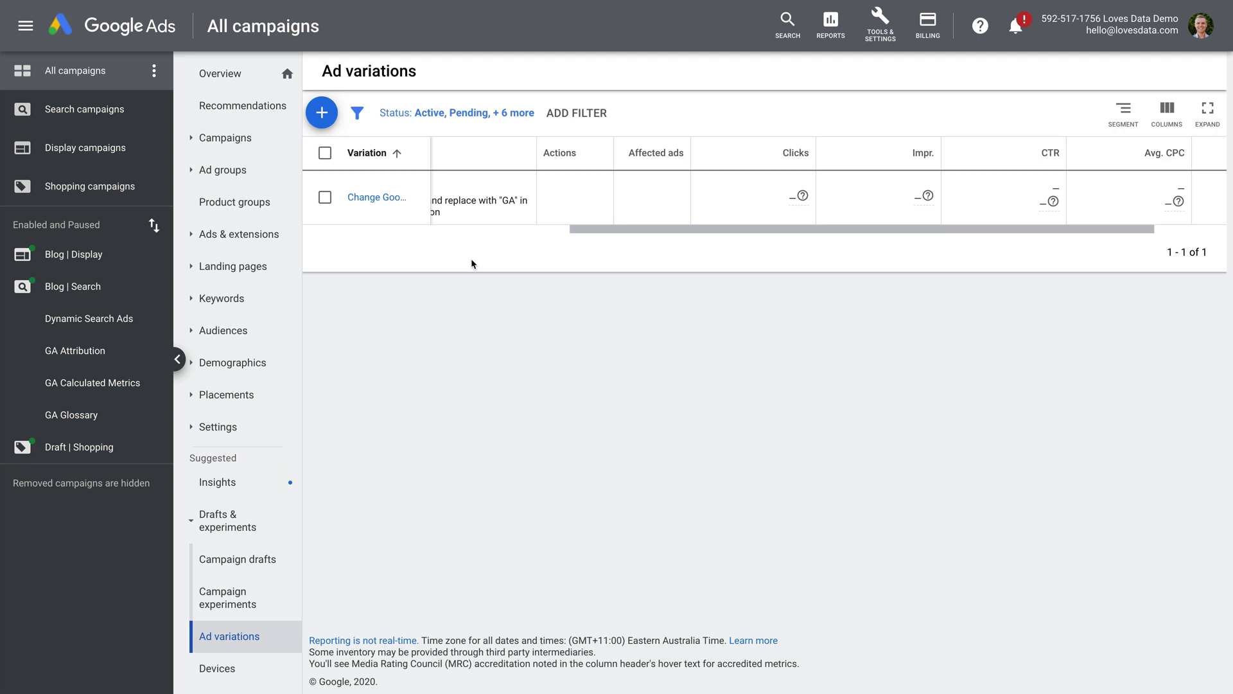
- Open the column settings for the ads in the GA Calculated Metrics ad group
{"action": "left_click", "coordinate": [136, 384]}
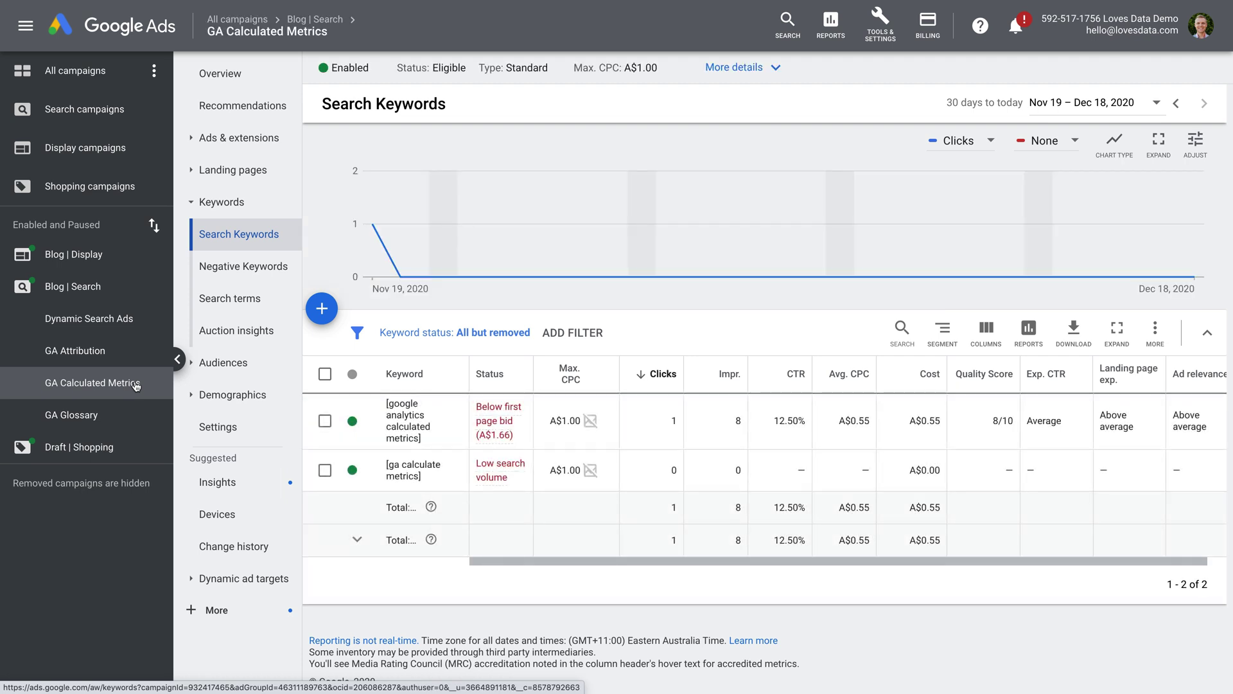
{"action": "left_click", "coordinate": [259, 143]}
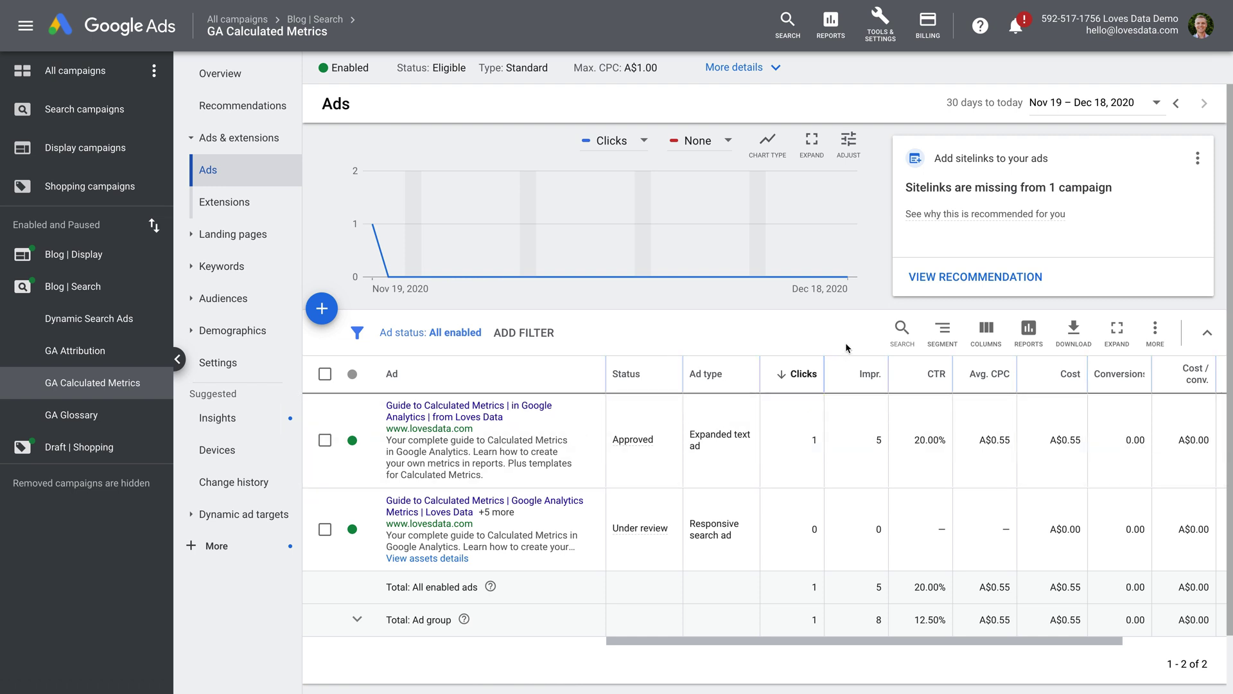
{"action": "left_click", "coordinate": [987, 345]}
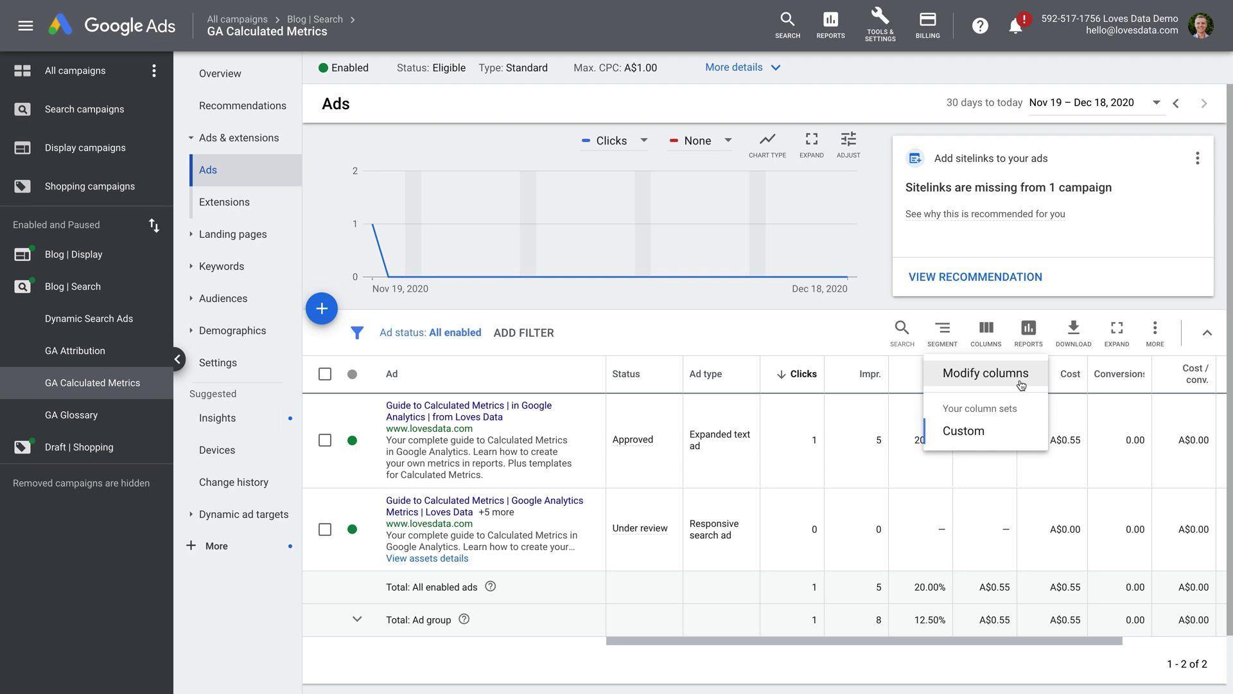
{"action": "left_click", "coordinate": [986, 373]}
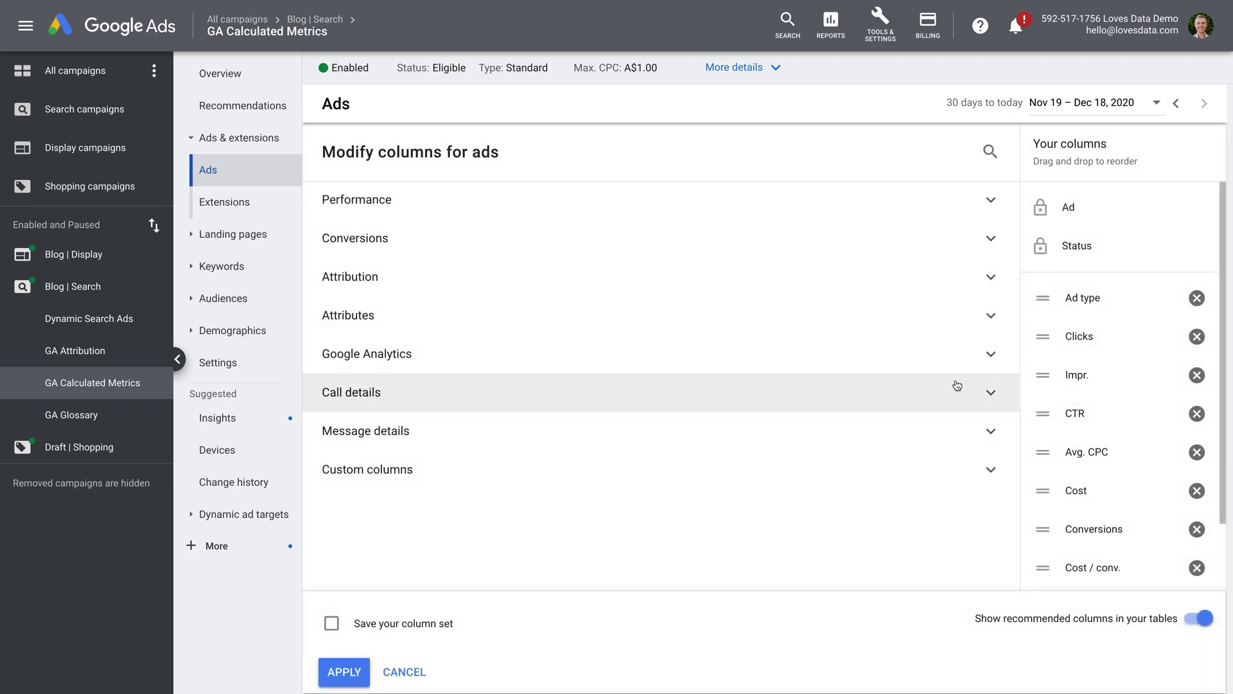